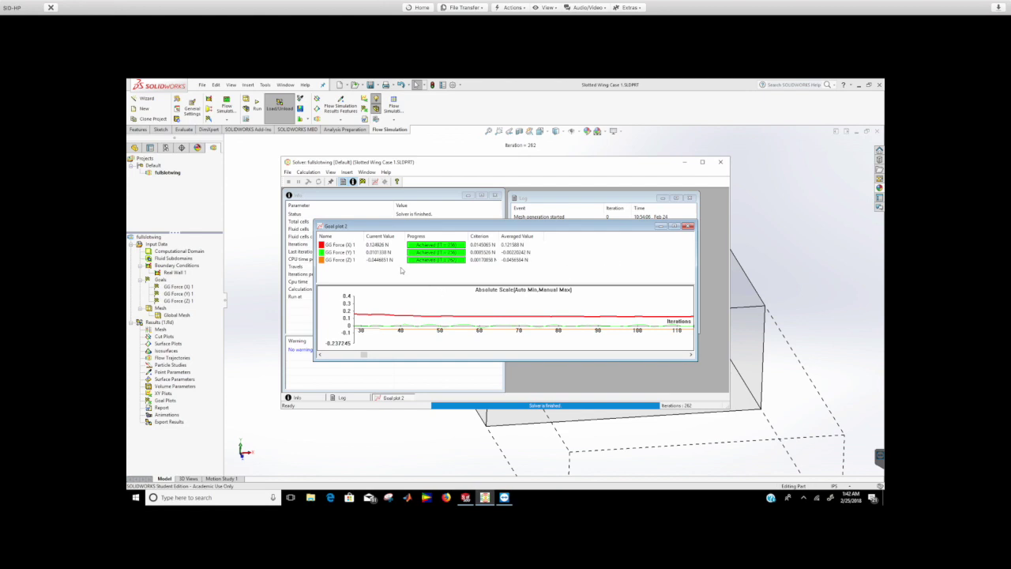
# Close the Goal plot 2 window and the Solver monitor to return to the wing model.
pyautogui.moveTo(481, 228)
pyautogui.mouseDown()
pyautogui.moveTo(630, 219)
pyautogui.moveTo(443, 292)
pyautogui.moveTo(446, 248)
pyautogui.moveTo(475, 225)
pyautogui.mouseUp()
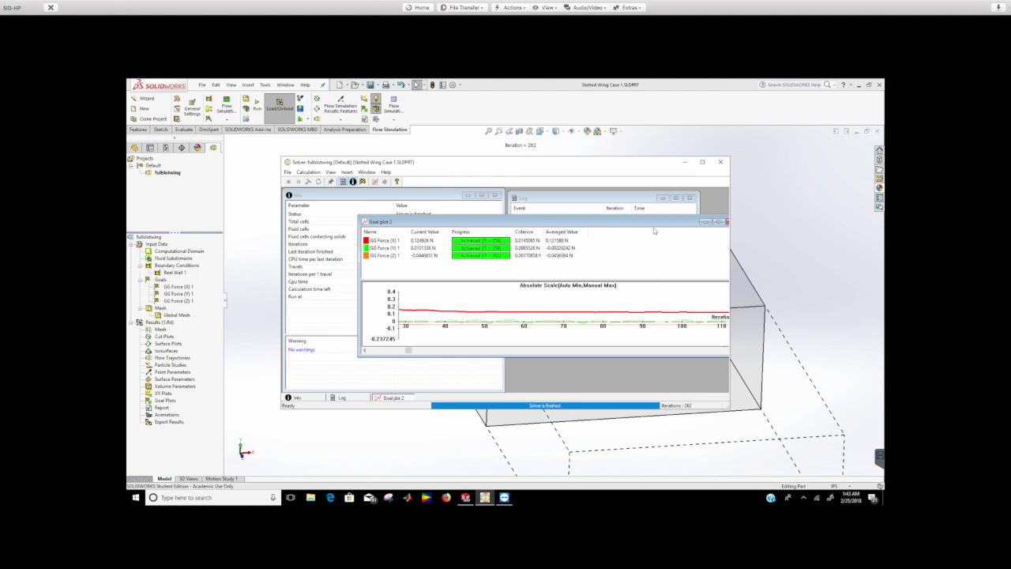
pyautogui.moveTo(641, 224); pyautogui.dragTo(592, 230)
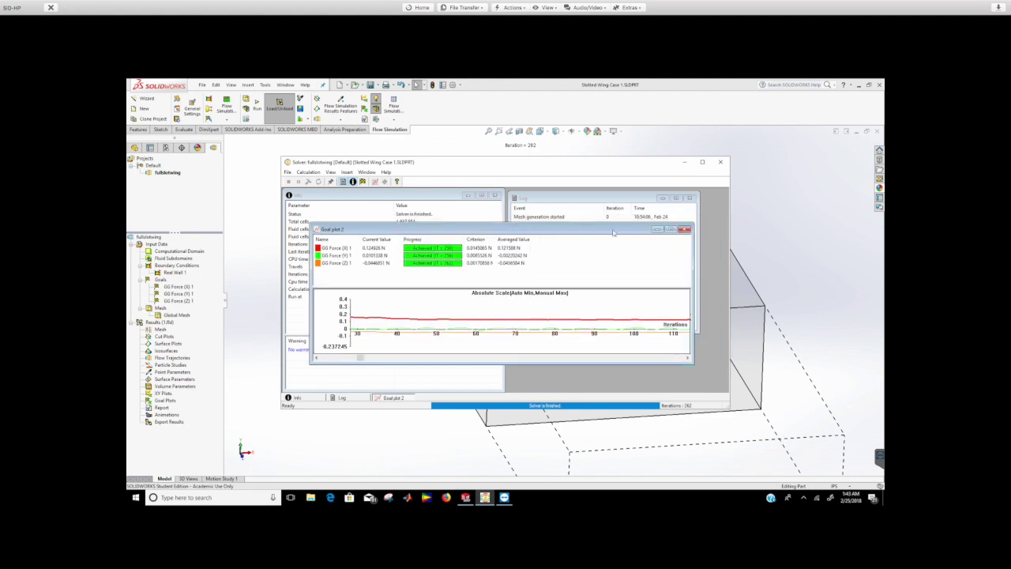
pyautogui.click(685, 229)
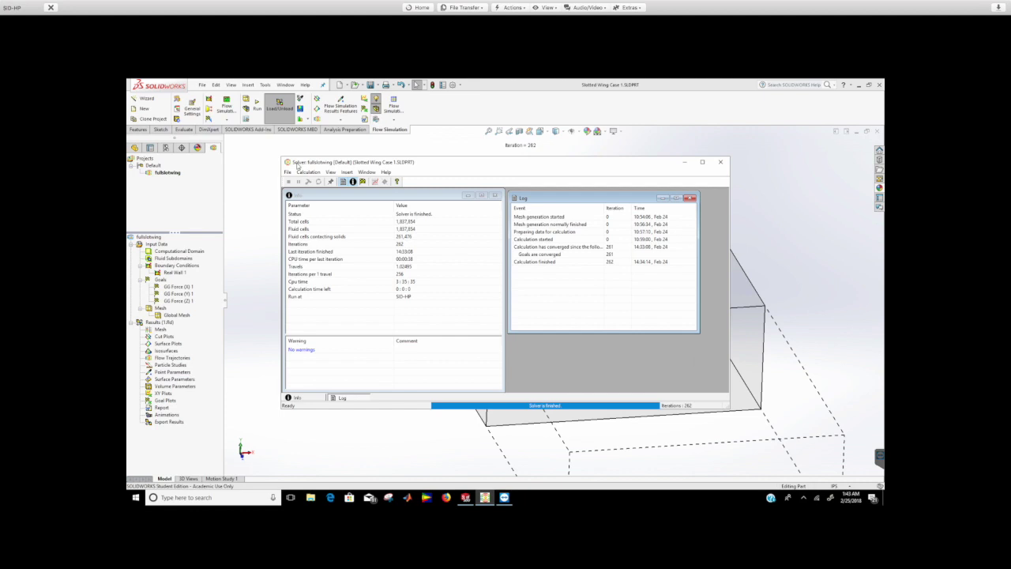
pyautogui.click(720, 162)
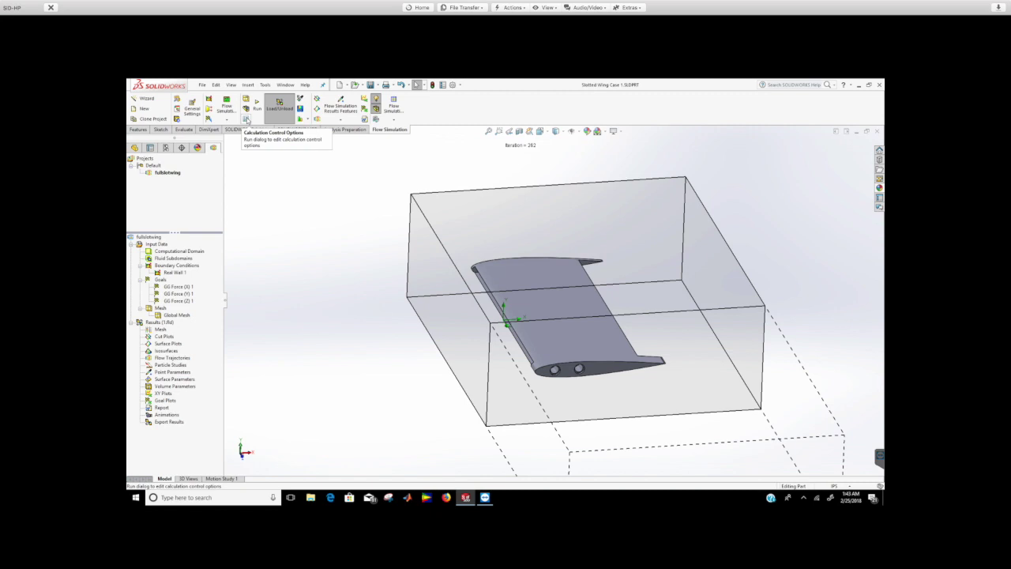
pyautogui.click(247, 120)
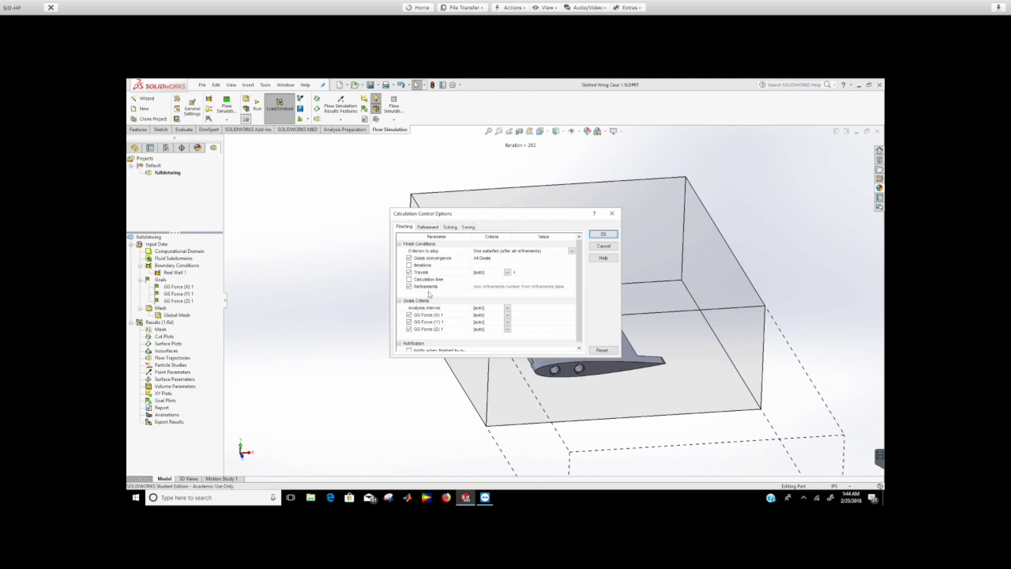
pyautogui.scroll(-1, 429, 339)
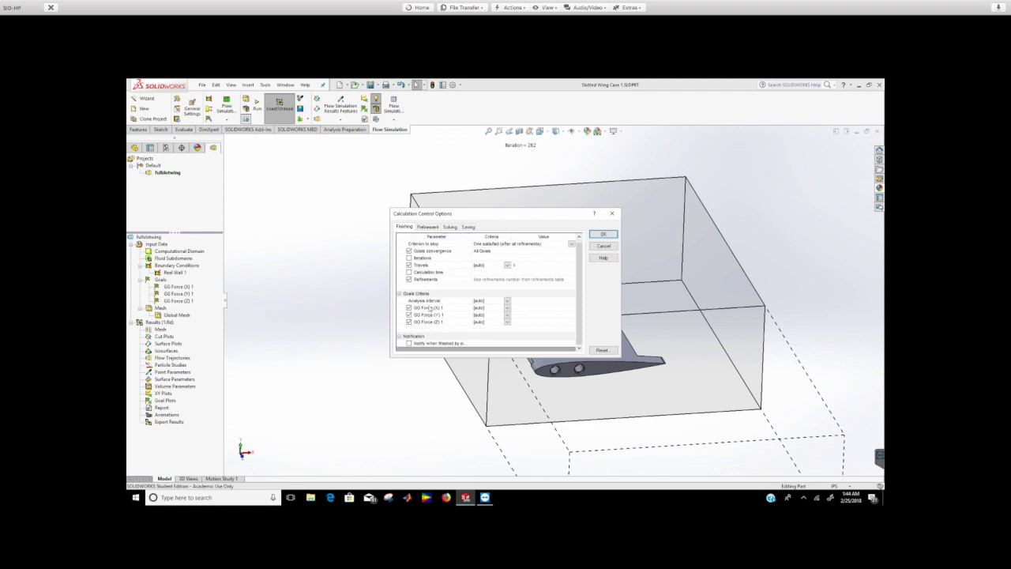
pyautogui.click(427, 227)
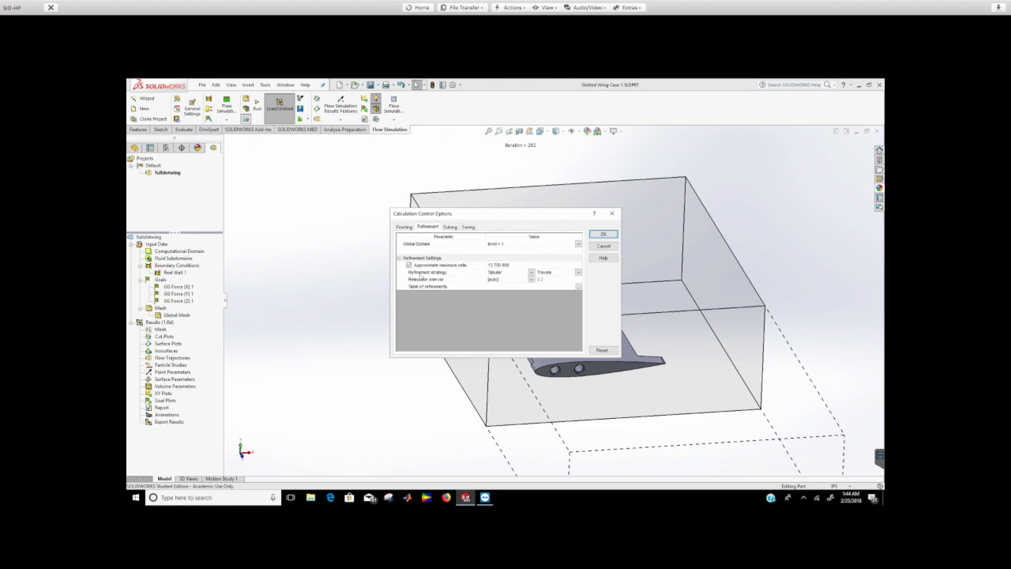
pyautogui.click(529, 245)
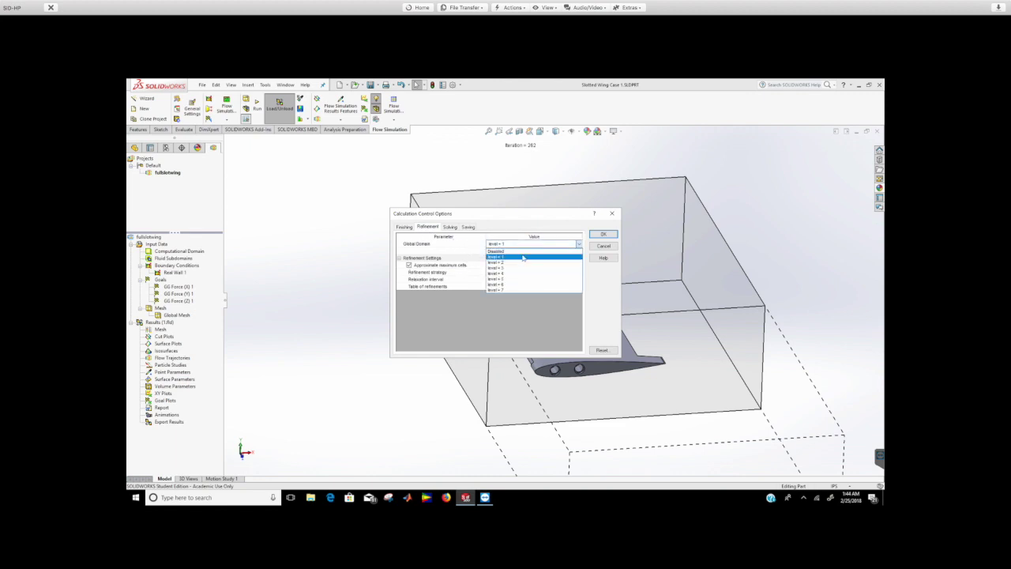
pyautogui.click(522, 257)
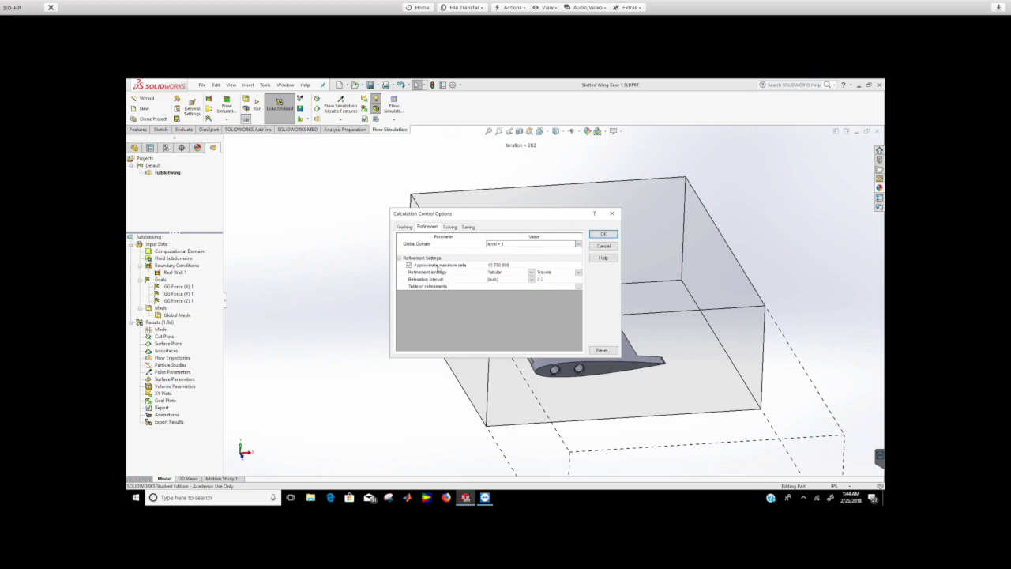
pyautogui.click(452, 228)
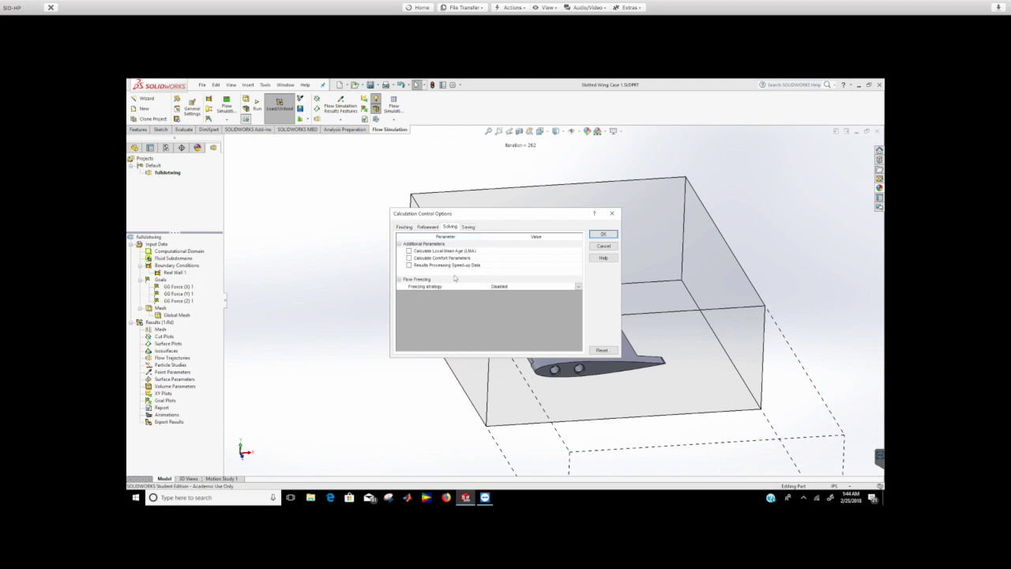
pyautogui.click(467, 227)
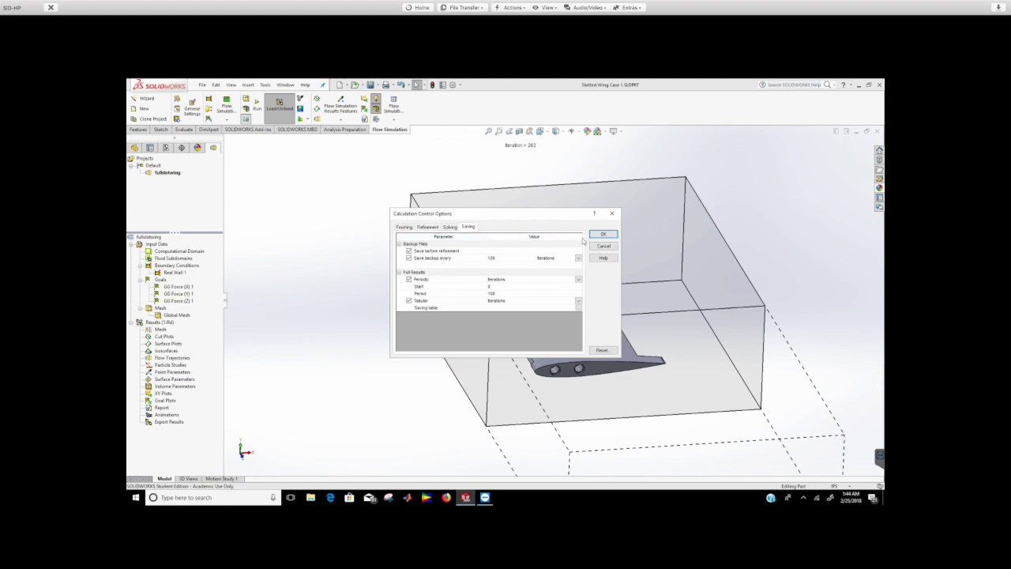
pyautogui.click(603, 234)
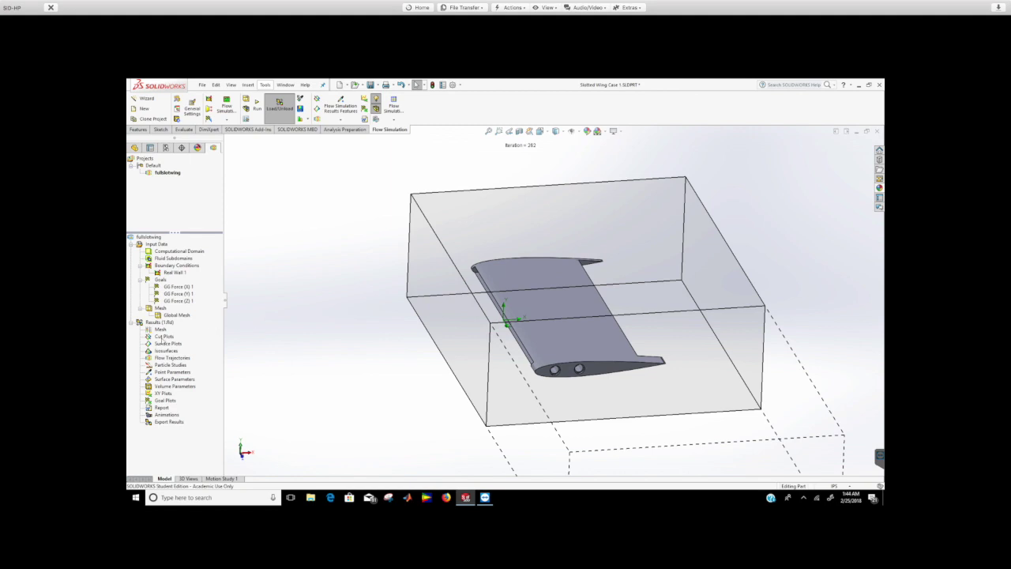
# Hide the computational domain, turn the wing to a side view, and begin inserting a cut plot.
pyautogui.click(182, 251)
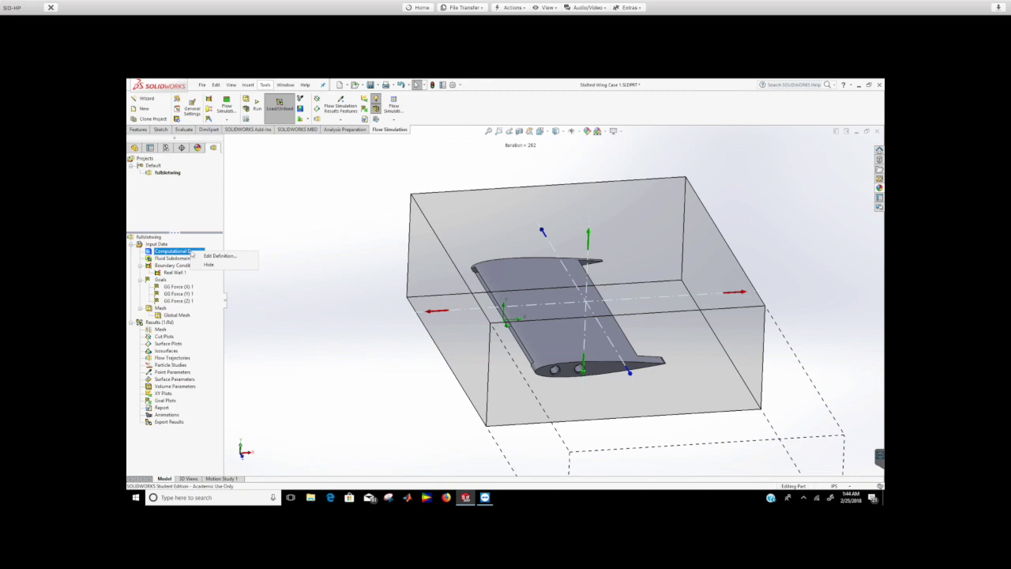
pyautogui.click(207, 266)
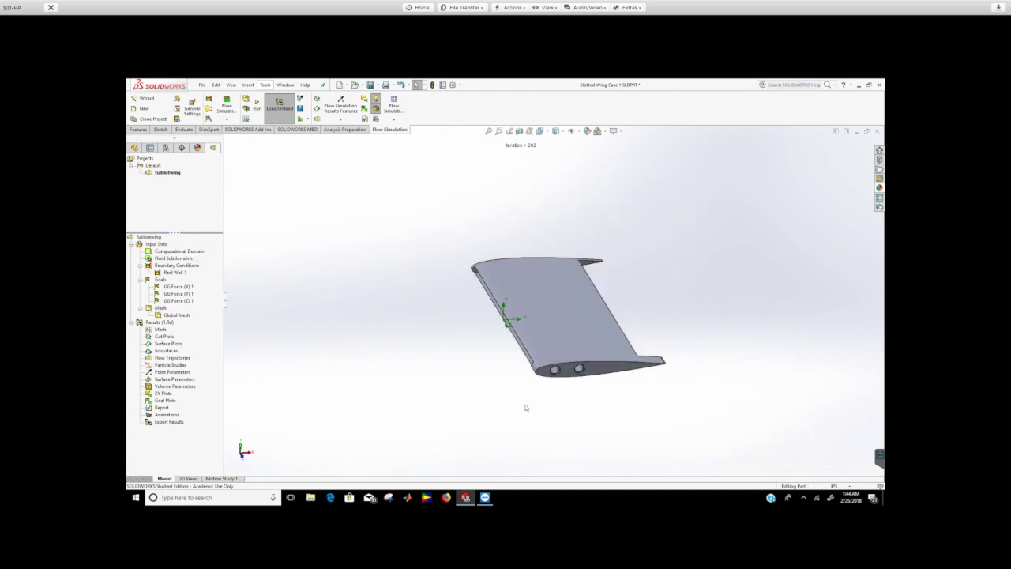
pyautogui.moveTo(535, 391); pyautogui.dragTo(532, 348, button='middle')
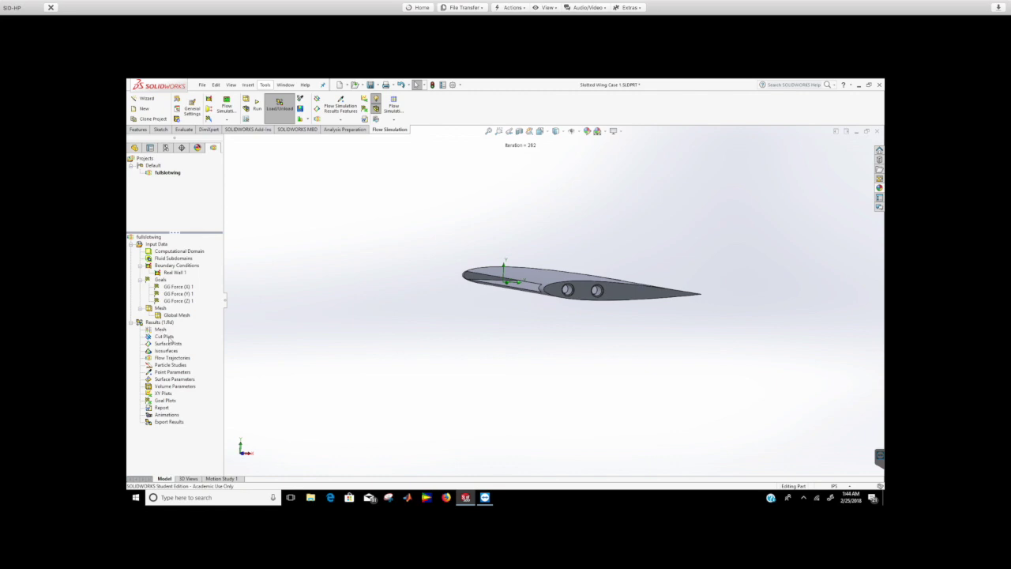
pyautogui.rightClick(176, 344)
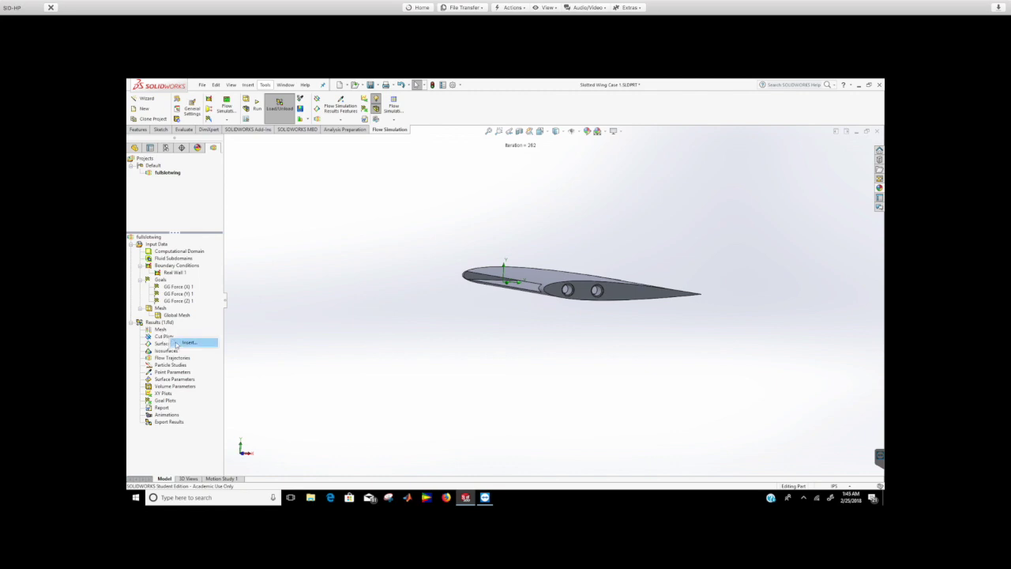
pyautogui.click(179, 343)
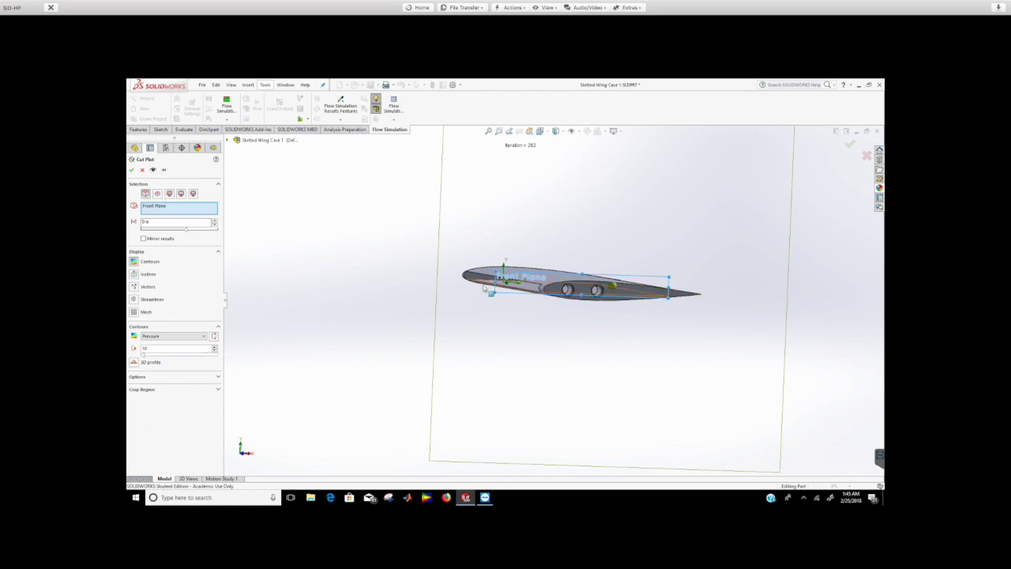
# Create Cut Plot 1 on the Front Plane with Velocity contours at 35 levels.
pyautogui.click(169, 336)
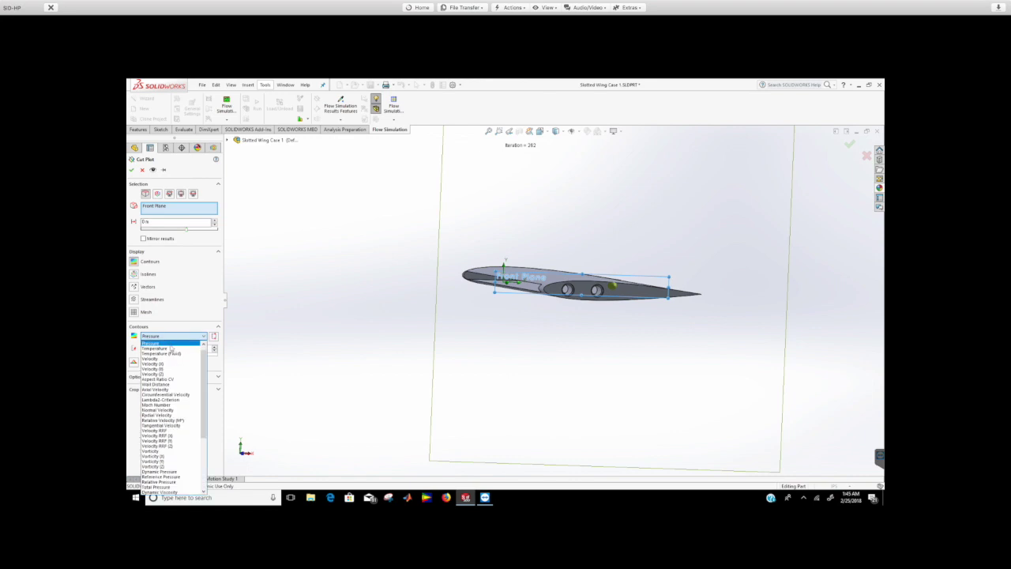
pyautogui.click(169, 360)
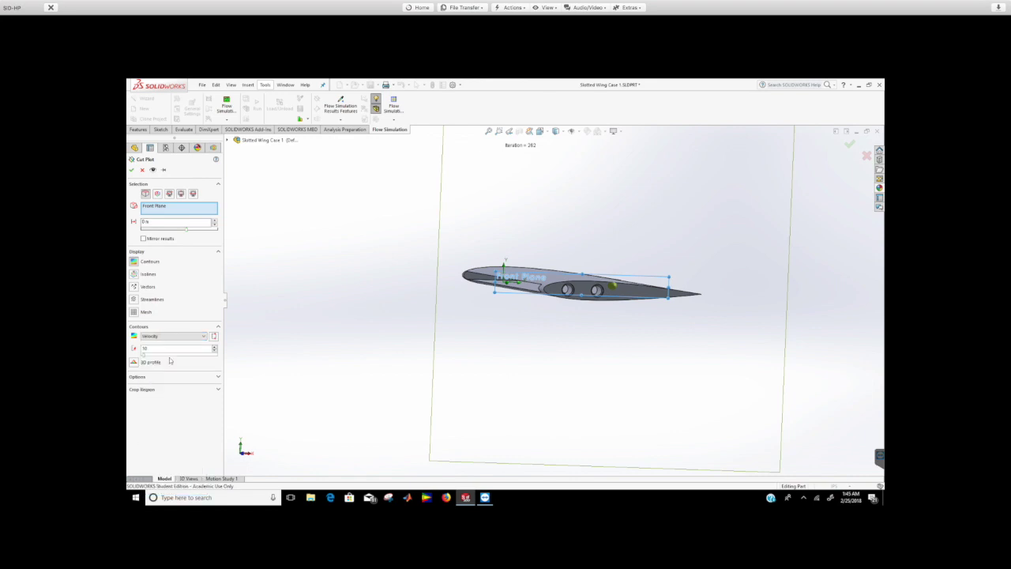
pyautogui.click(136, 265)
pyautogui.click(135, 262)
pyautogui.moveTo(145, 354); pyautogui.dragTo(151, 358)
pyautogui.moveTo(543, 220); pyautogui.dragTo(569, 316, button='middle')
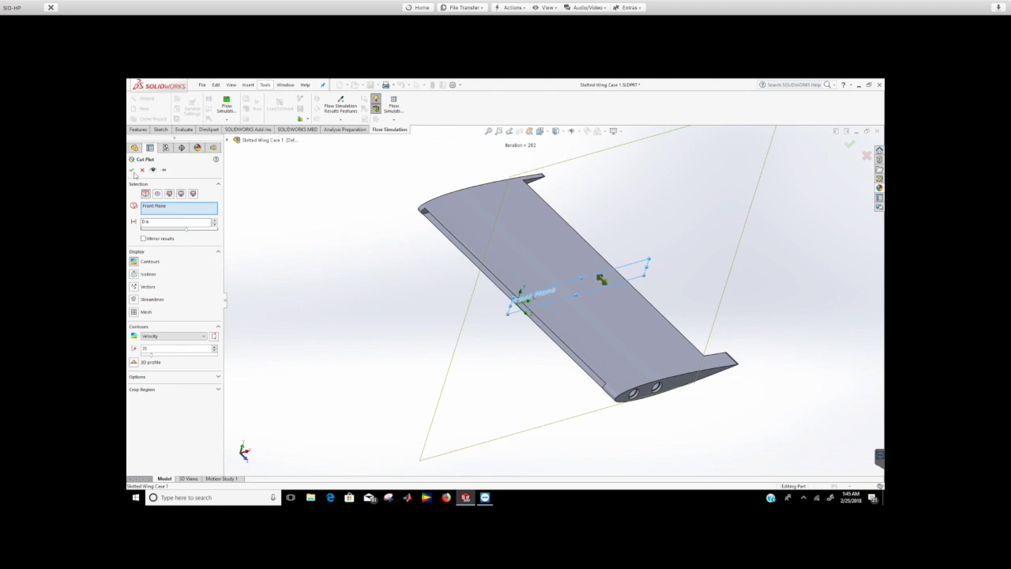
pyautogui.click(132, 170)
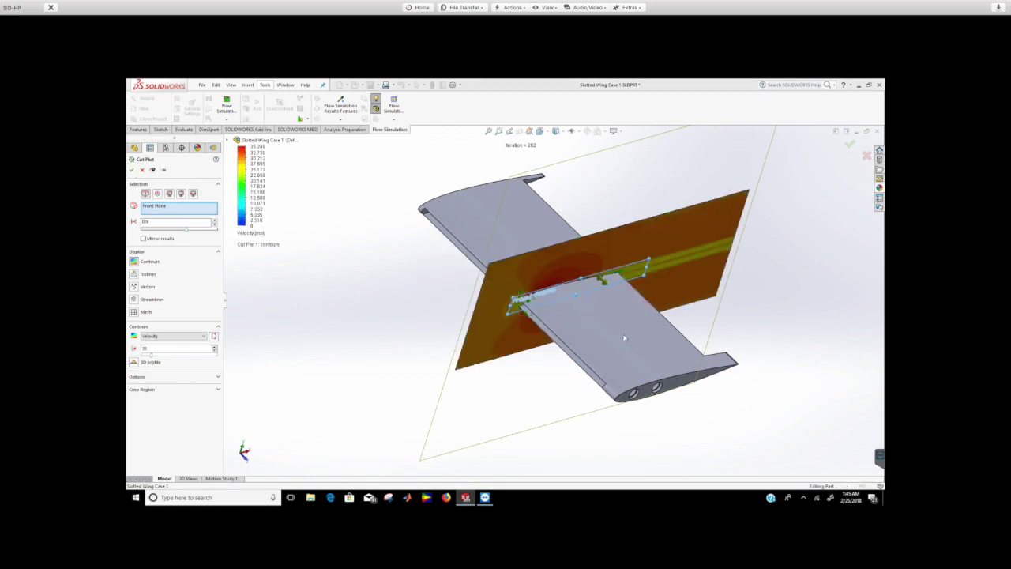
pyautogui.moveTo(789, 318); pyautogui.dragTo(684, 286, button='middle')
pyautogui.scroll(3, 684, 285)
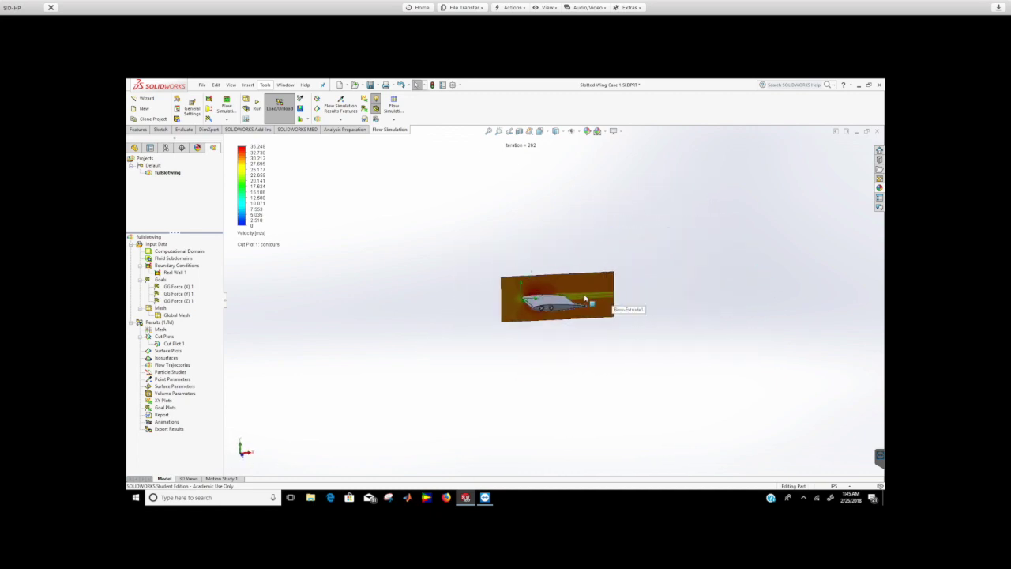
pyautogui.scroll(-6, 391, 339)
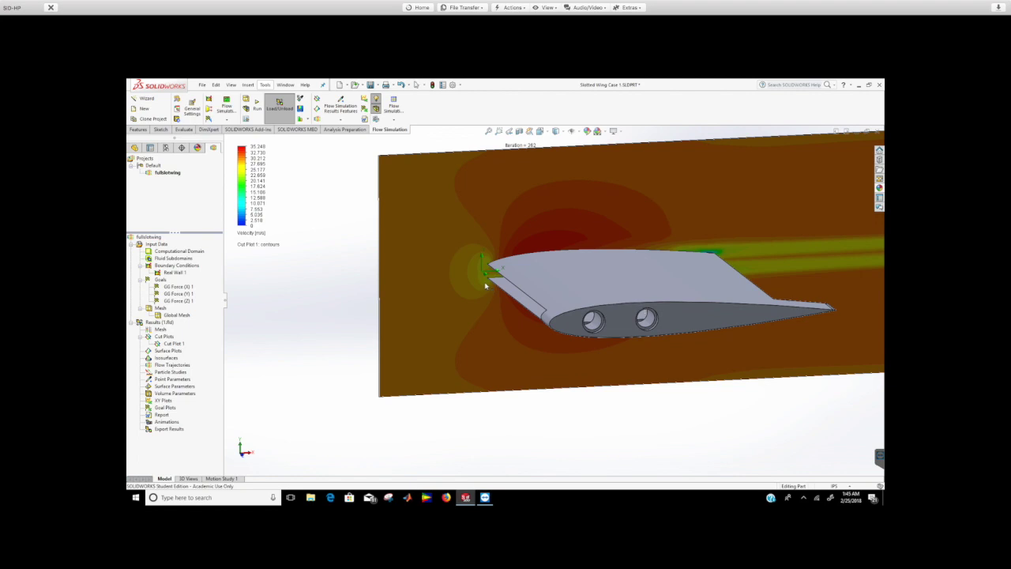
pyautogui.moveTo(491, 289); pyautogui.dragTo(519, 242, button='middle')
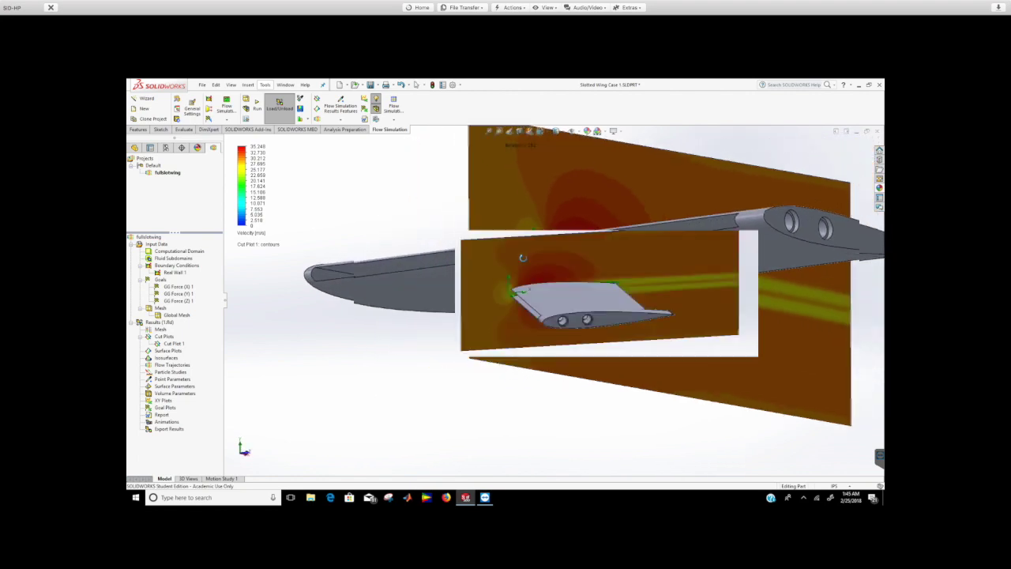
pyautogui.moveTo(523, 258); pyautogui.dragTo(458, 292, button='middle')
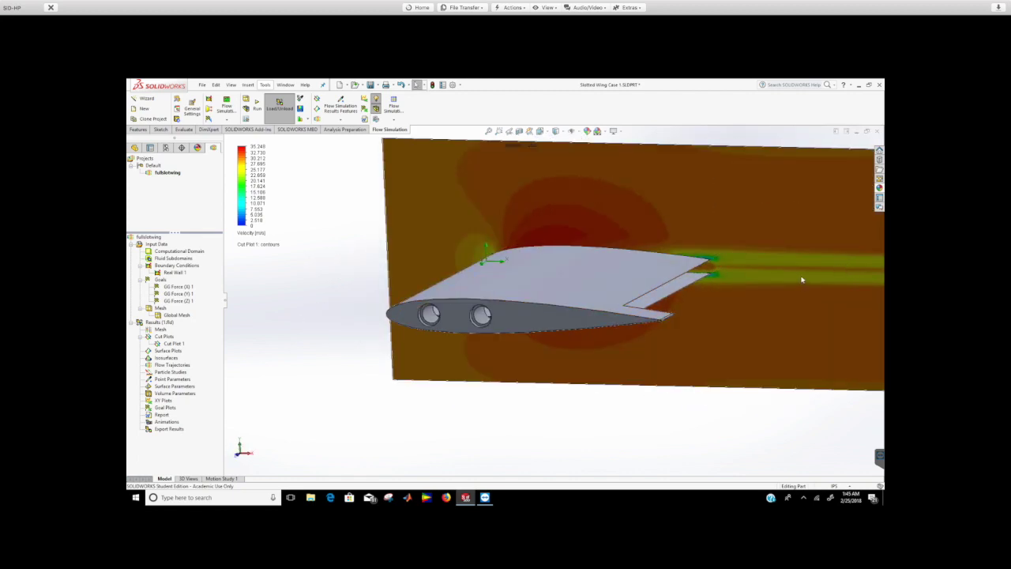
pyautogui.moveTo(802, 280); pyautogui.dragTo(732, 279, button='middle')
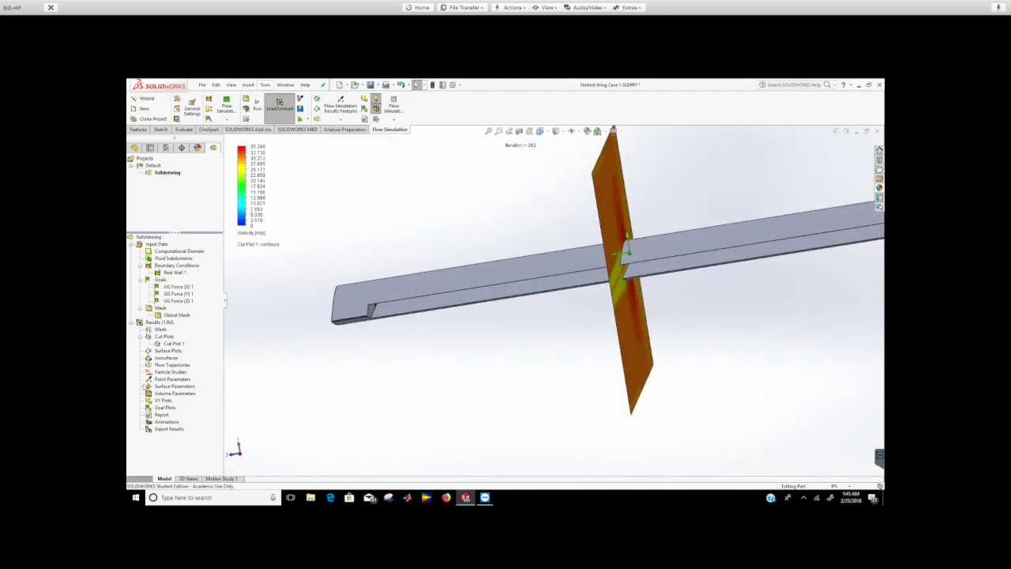
pyautogui.click(172, 344)
pyautogui.rightClick(173, 345)
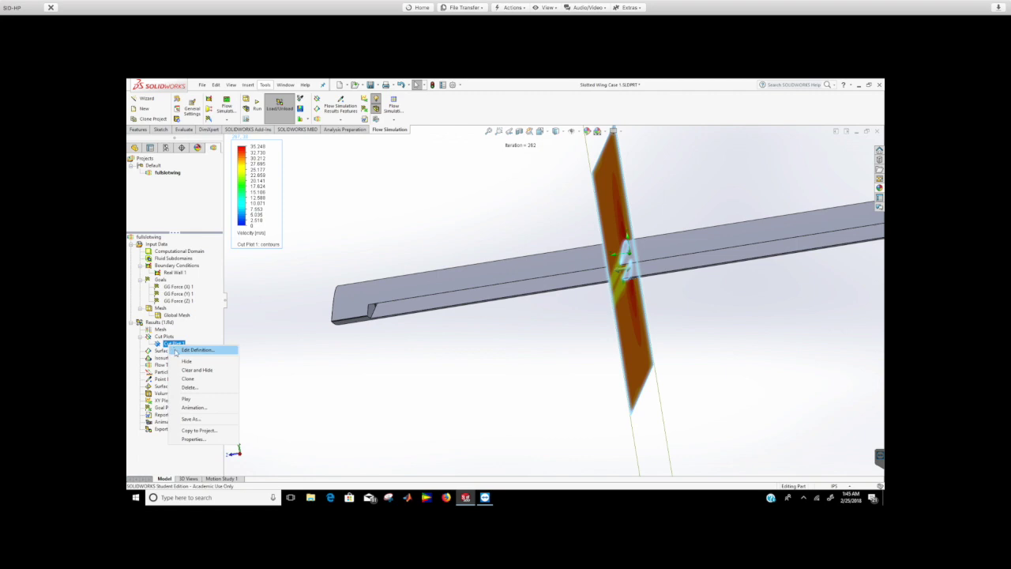
# Edit Cut Plot 1 so its contours show Vorticity (Z) instead of velocity.
pyautogui.click(174, 362)
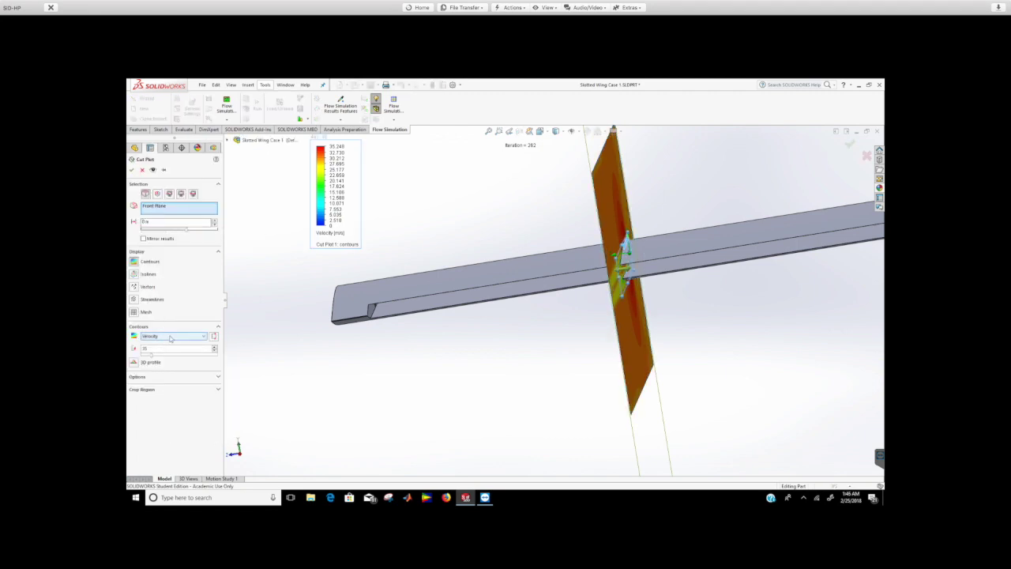
pyautogui.click(171, 336)
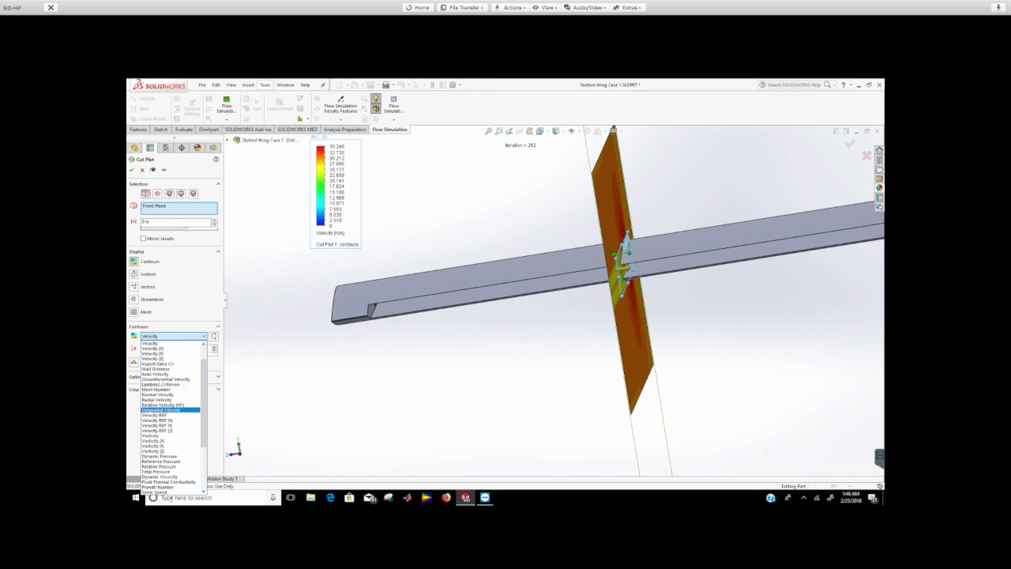
pyautogui.scroll(-4, 168, 472)
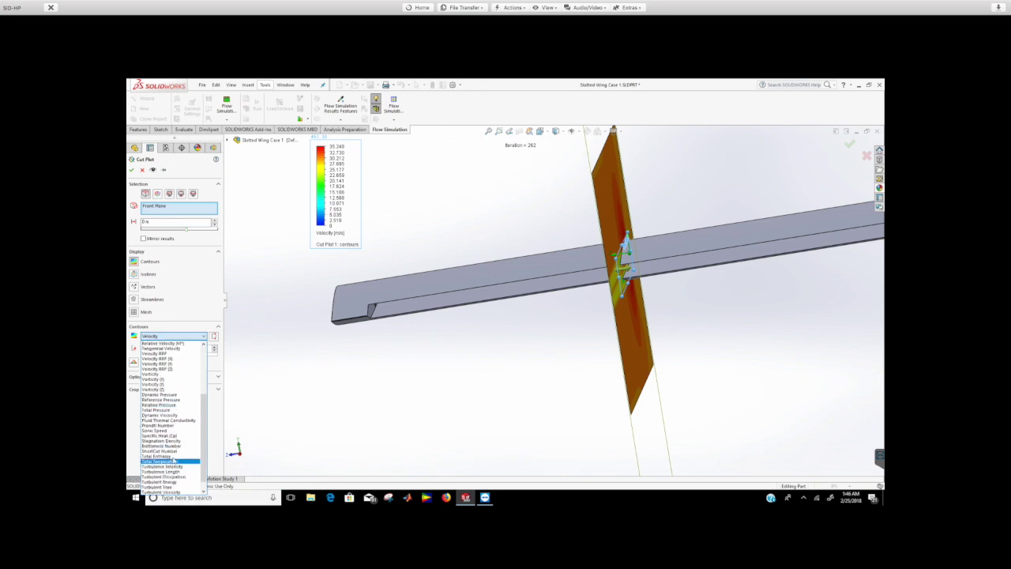
pyautogui.scroll(-1, 171, 427)
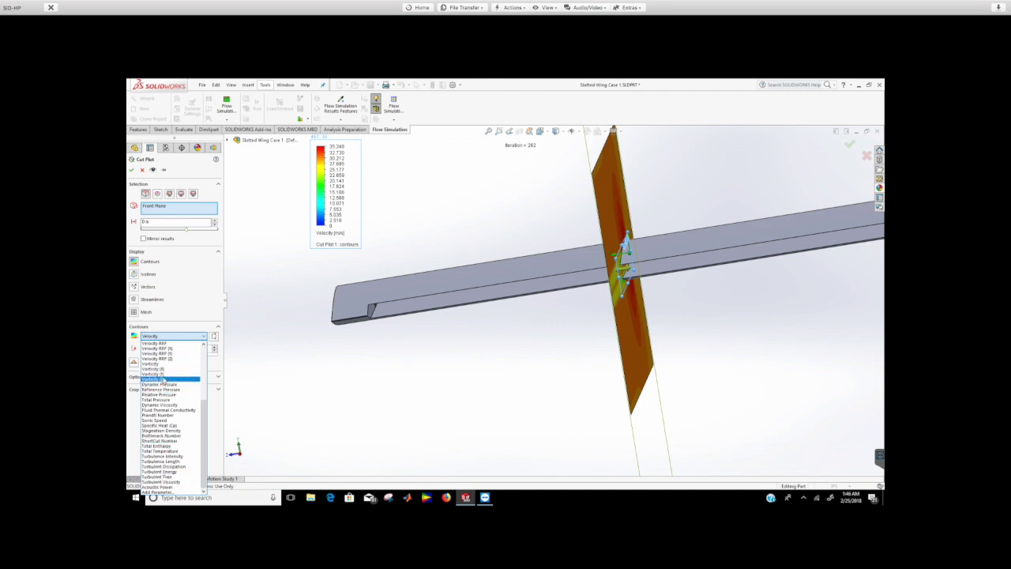
pyautogui.click(163, 380)
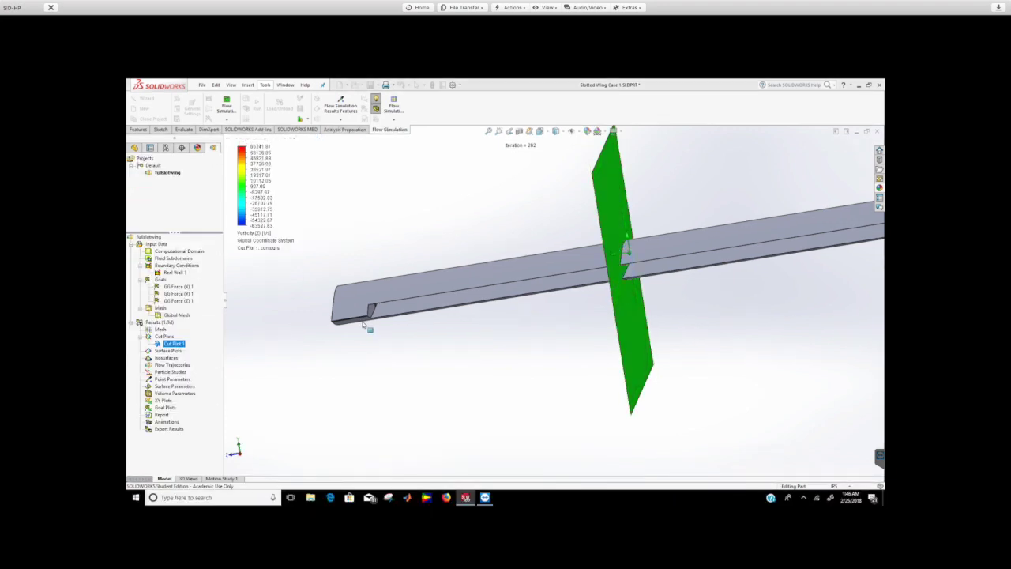
pyautogui.moveTo(496, 311)
pyautogui.mouseDown(button='middle')
pyautogui.moveTo(564, 314)
pyautogui.moveTo(484, 308)
pyautogui.mouseUp(button='middle')
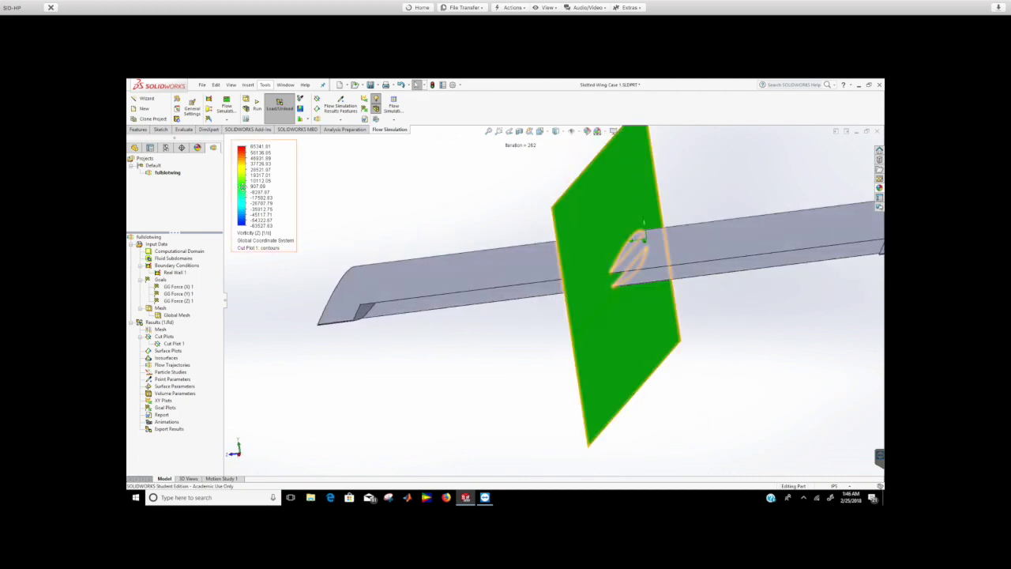
# Switch the colour legend parameter to Vorticity magnitude, rescaling to about 8.35–90777 1/s.
pyautogui.doubleClick(242, 187)
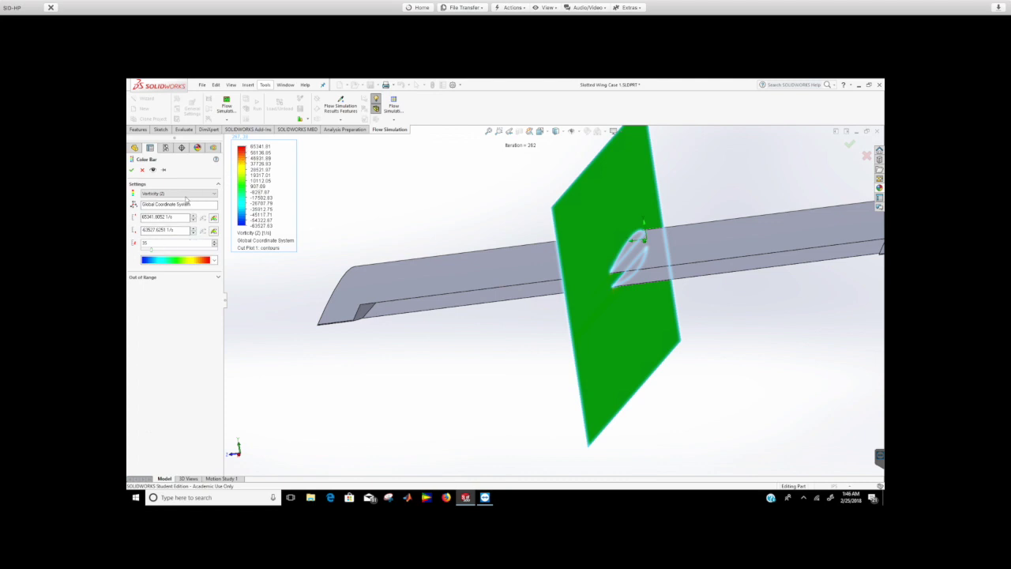
pyautogui.click(186, 196)
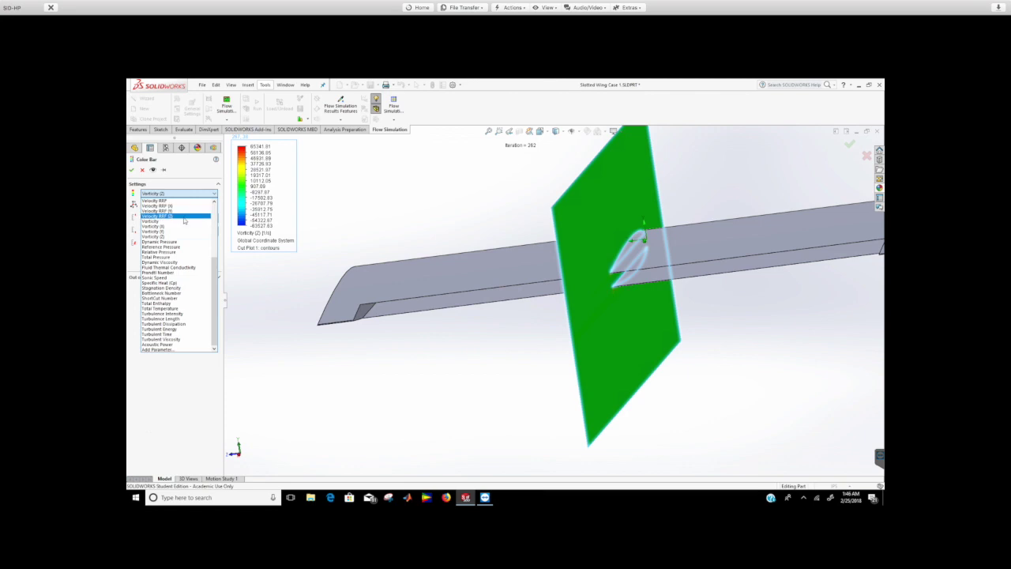
pyautogui.click(183, 222)
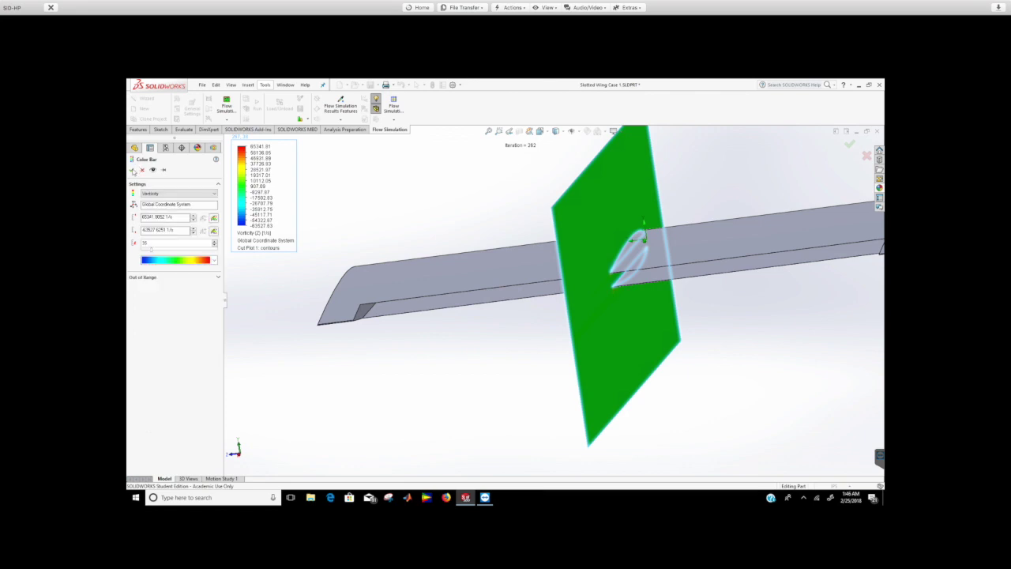
pyautogui.click(132, 170)
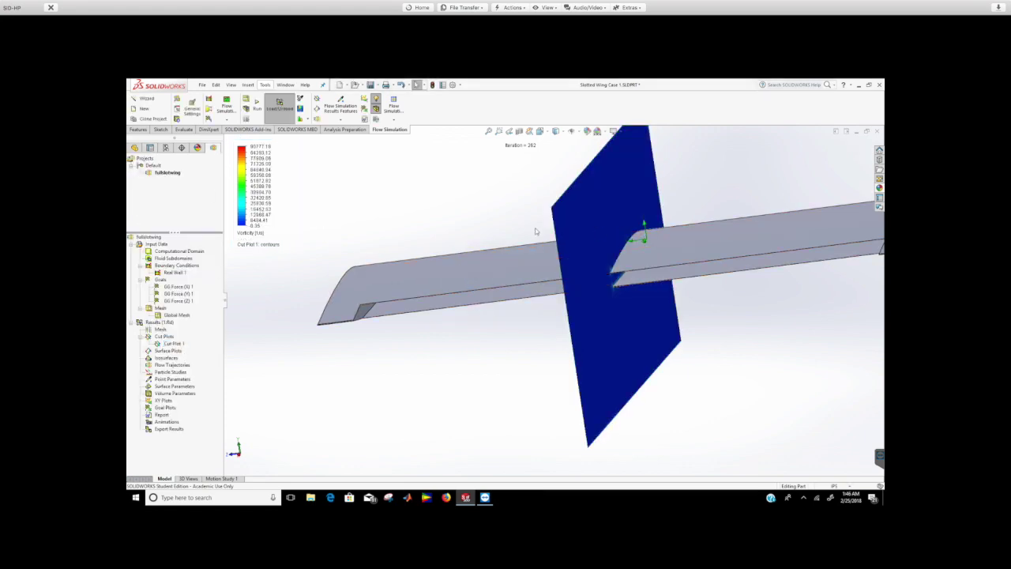
pyautogui.moveTo(536, 231); pyautogui.dragTo(690, 290, button='middle')
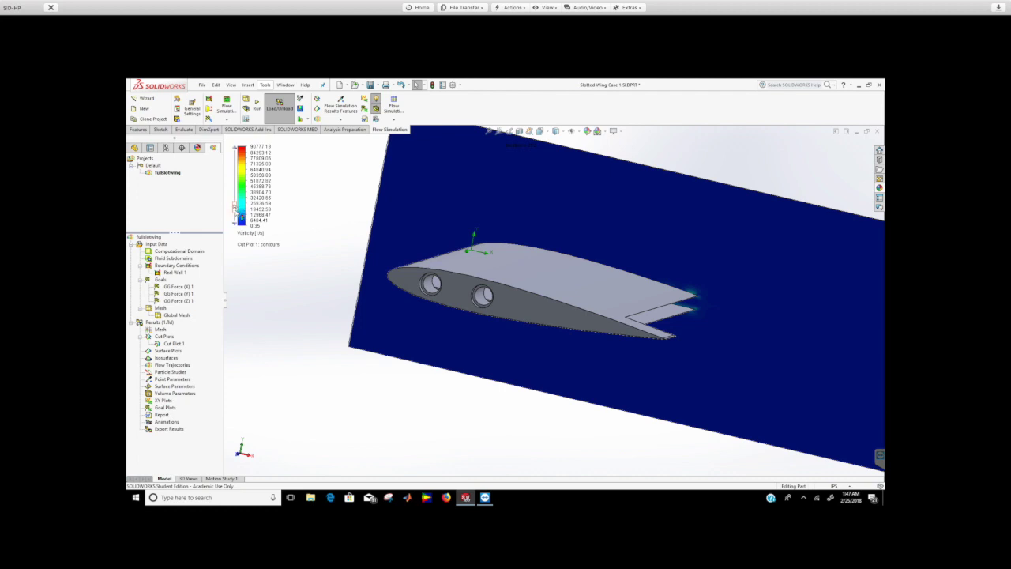
# Face the airfoil profile, then hide and show Cut Plot 1 again.
pyautogui.moveTo(235, 208); pyautogui.dragTo(236, 221)
pyautogui.click(158, 346)
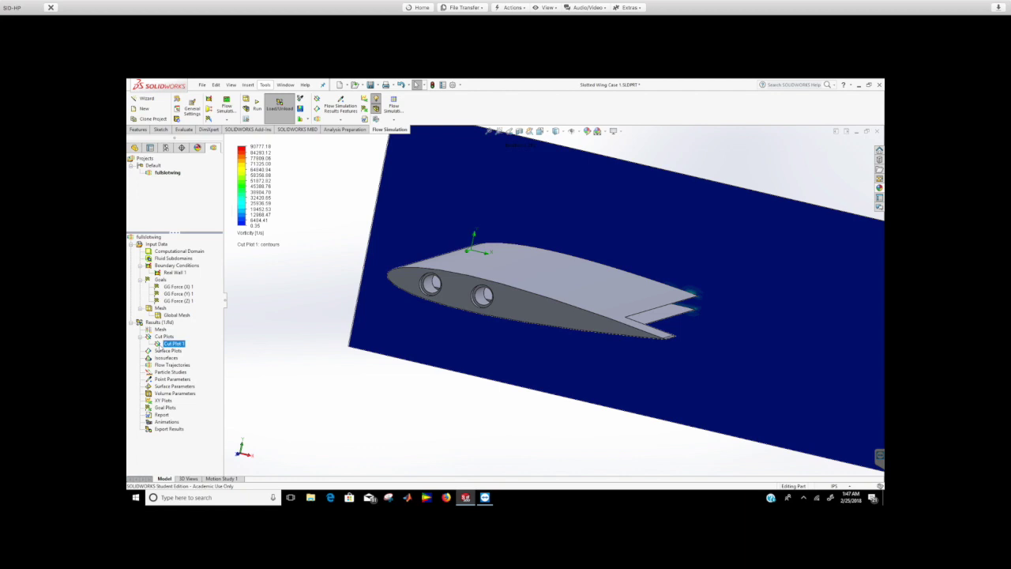
pyautogui.rightClick(176, 345)
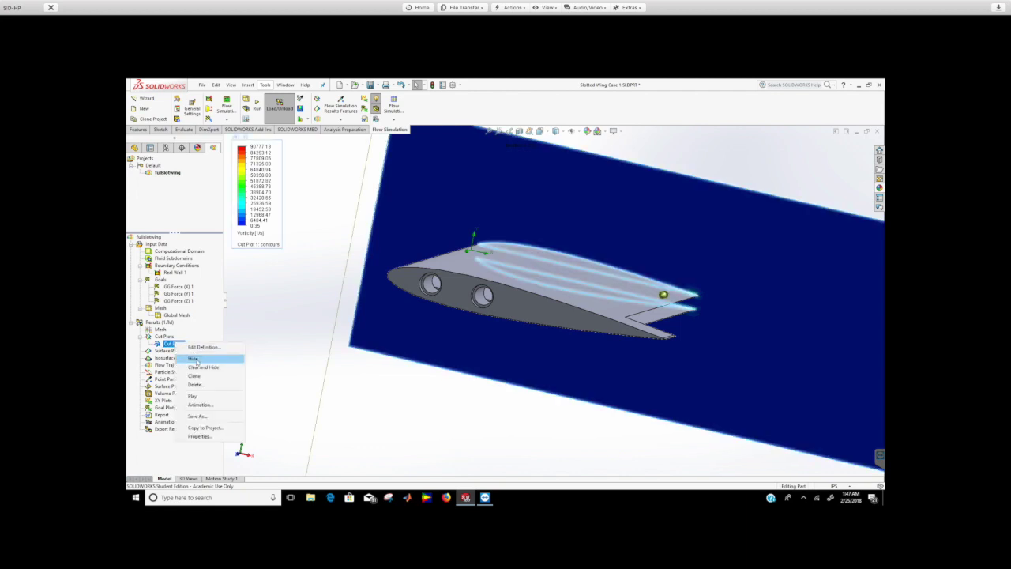
pyautogui.click(193, 360)
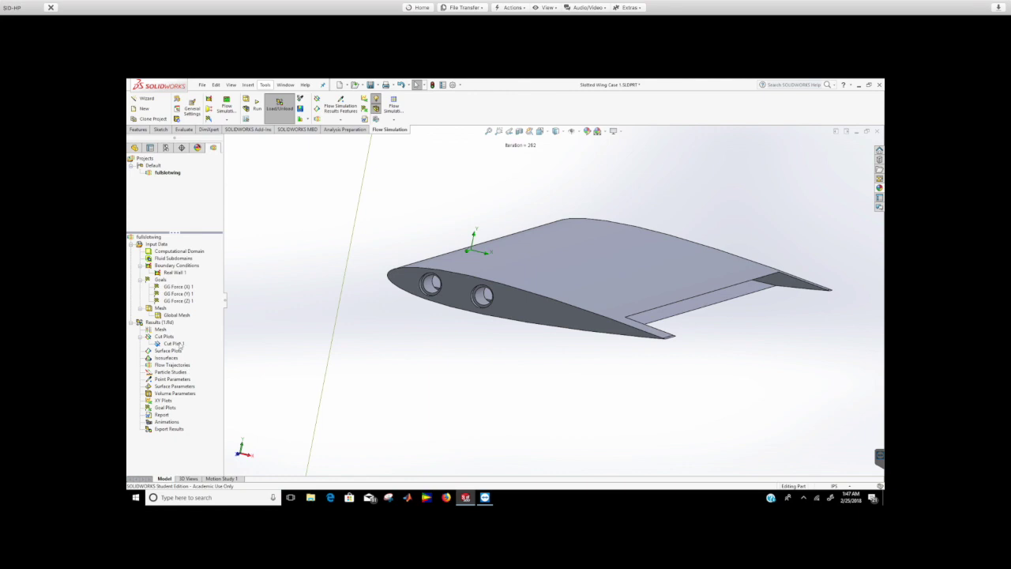
pyautogui.rightClick(174, 344)
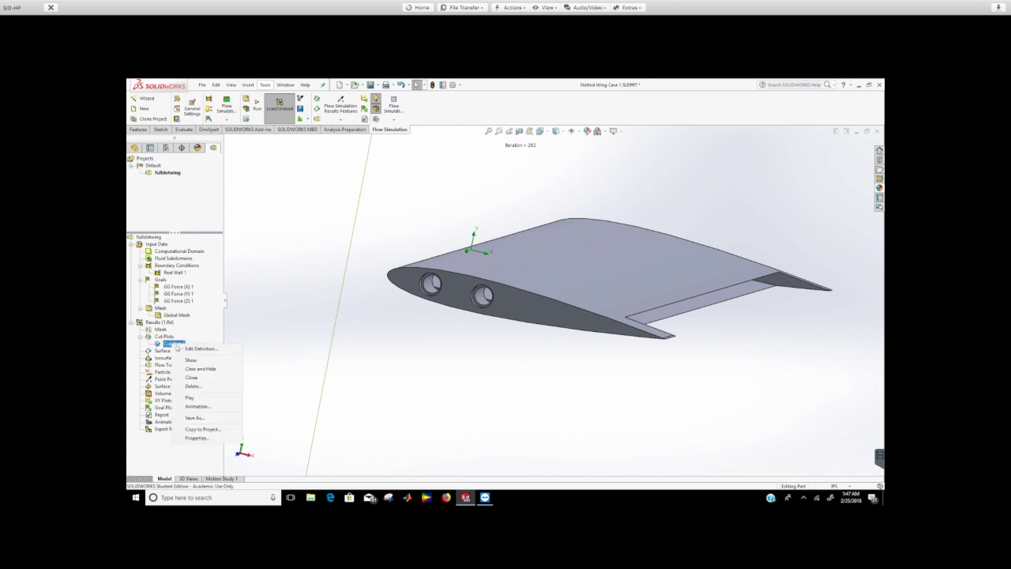
pyautogui.click(188, 360)
pyautogui.rightClick(175, 345)
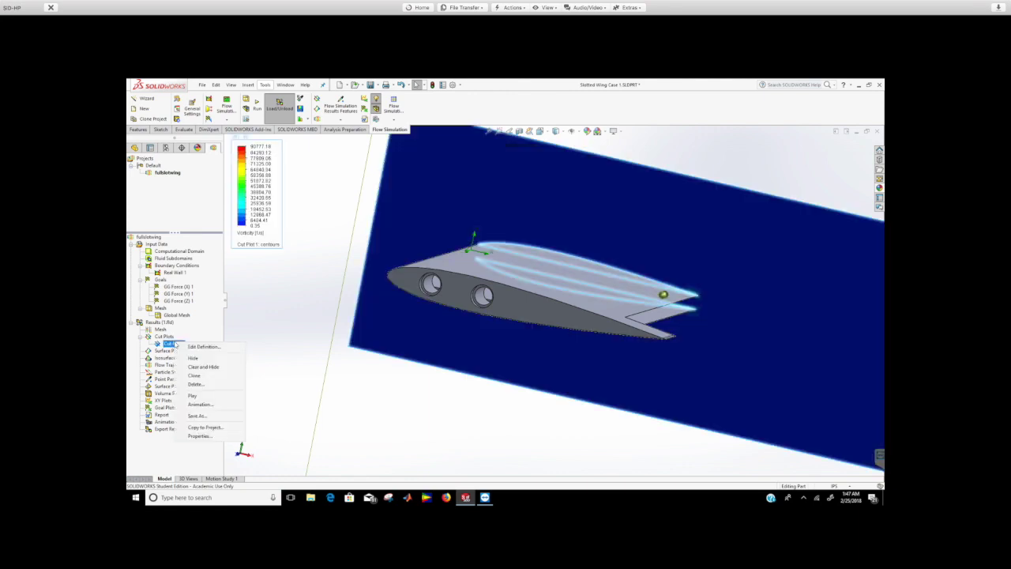
# Play the Cut Plot 1 animation and then stop it.
pyautogui.click(191, 399)
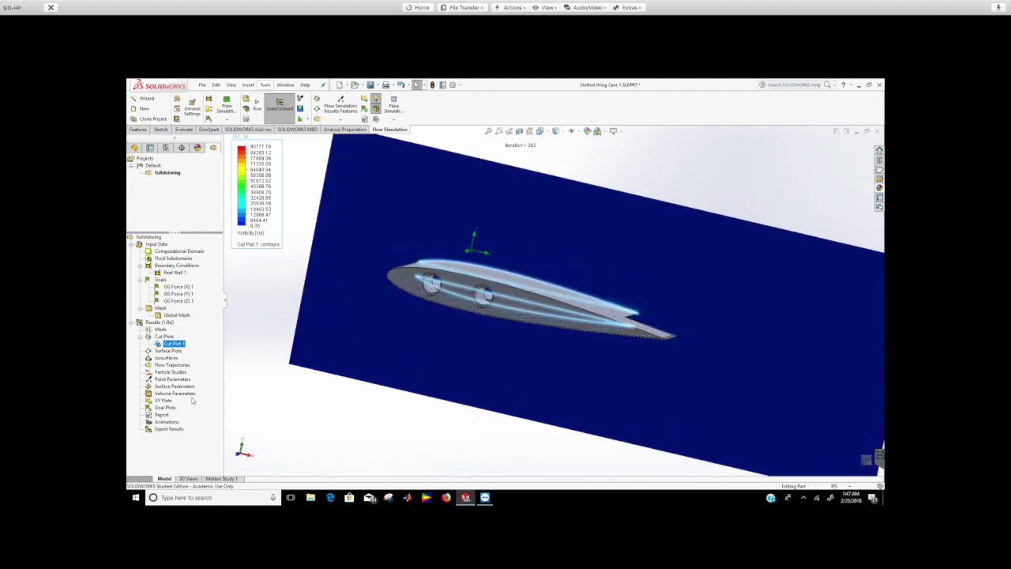
pyautogui.rightClick(172, 343)
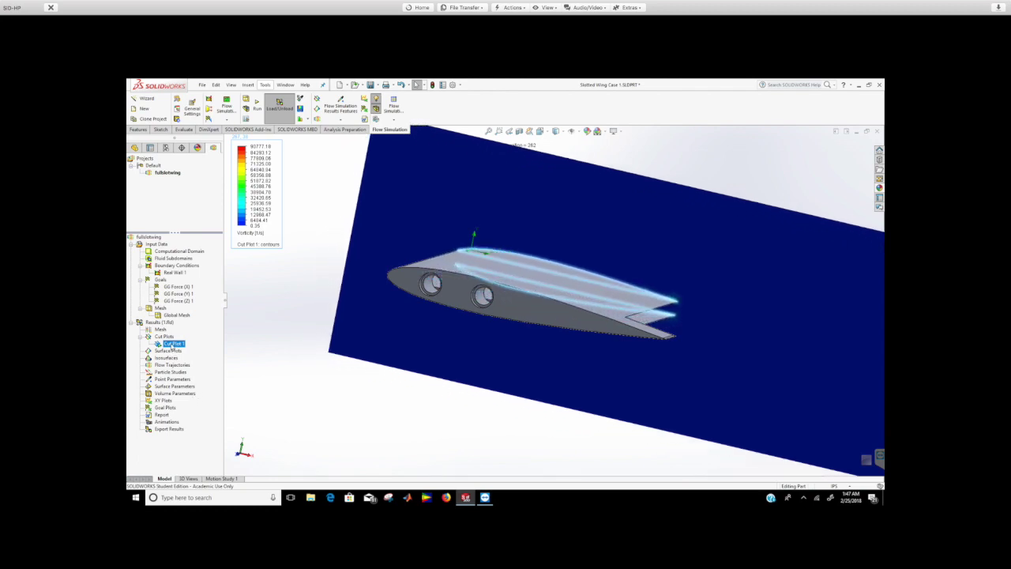
pyautogui.click(189, 398)
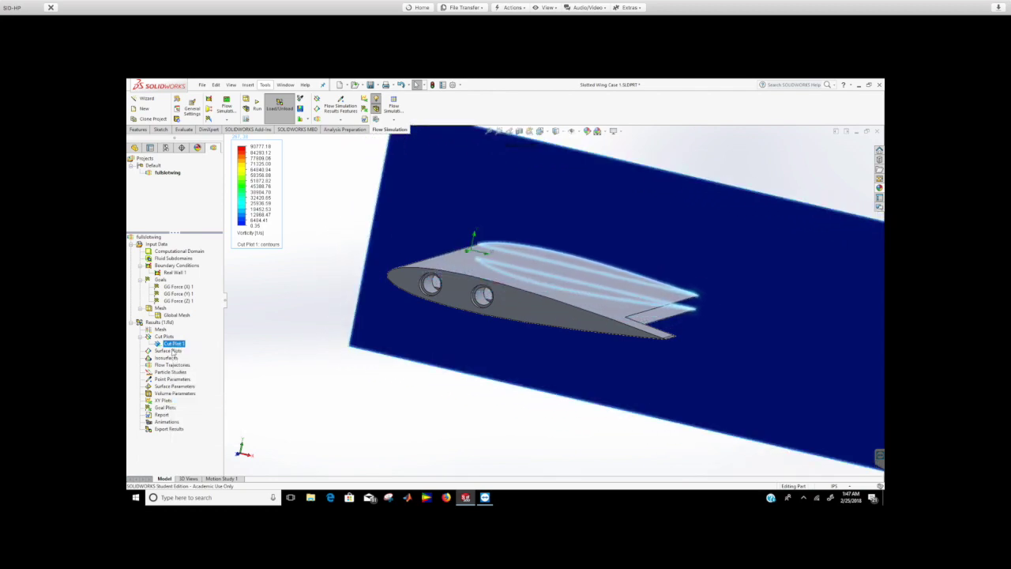
# Edit Cut Plot 1's definition to show Velocity contours again.
pyautogui.rightClick(173, 345)
pyautogui.click(185, 349)
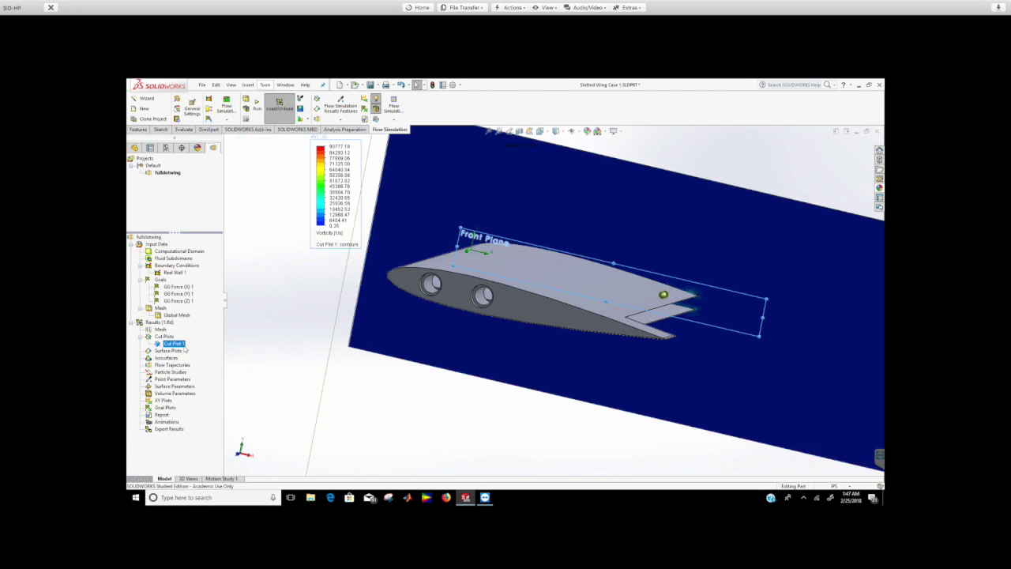
pyautogui.click(172, 335)
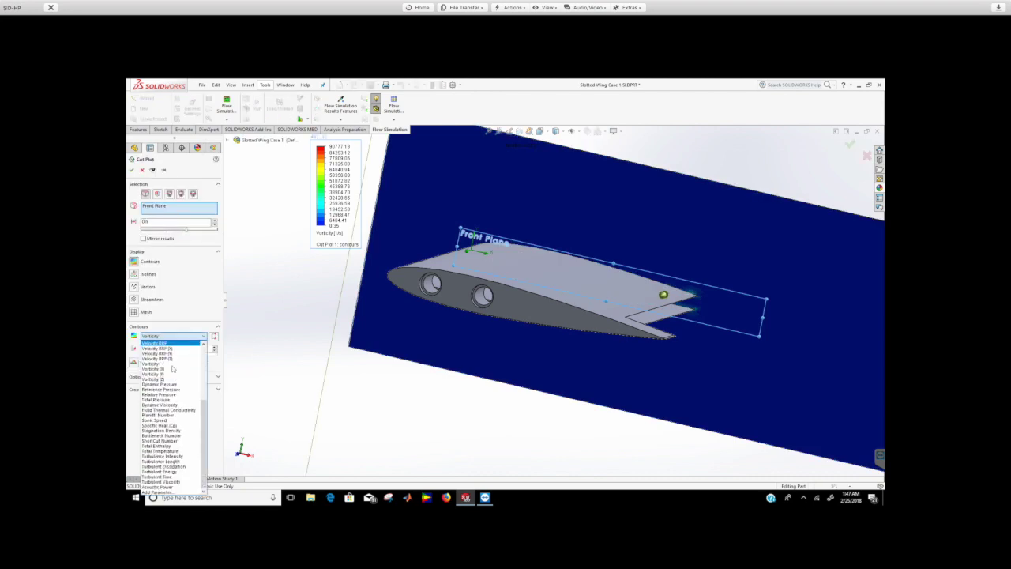
pyautogui.scroll(5, 163, 348)
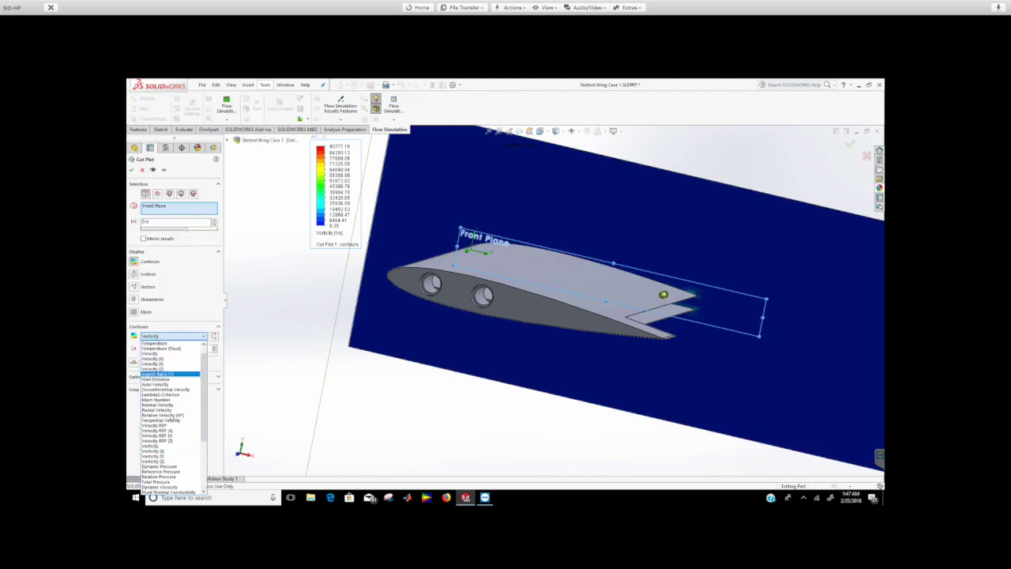
pyautogui.scroll(2, 164, 427)
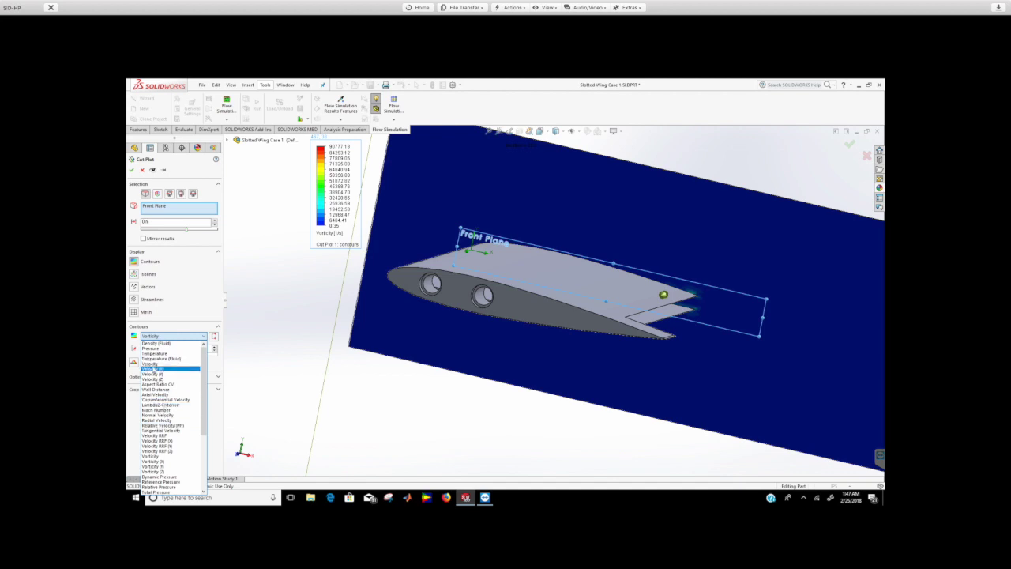
pyautogui.click(154, 366)
pyautogui.click(131, 169)
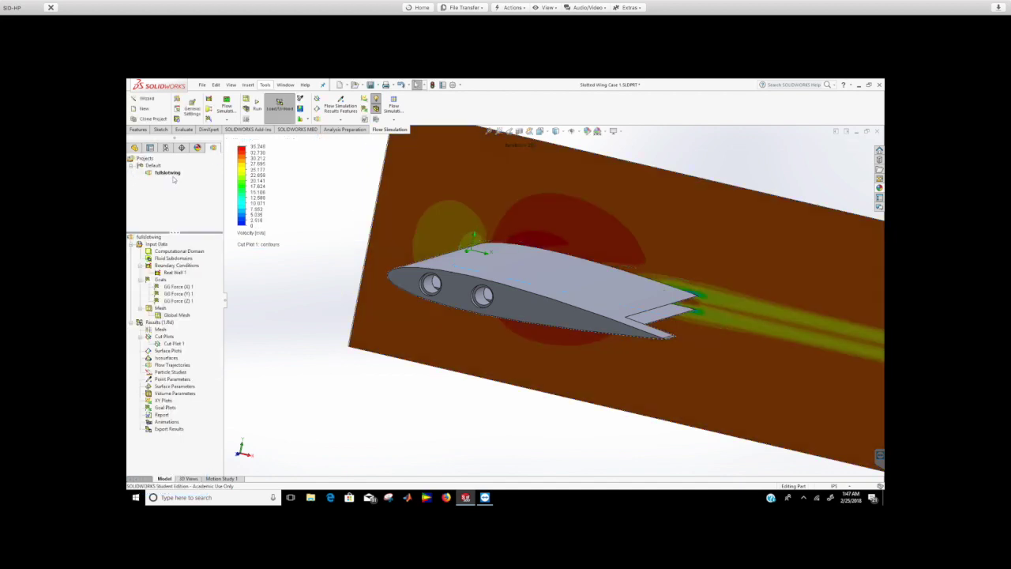
# Play Cut Plot 1's animation, then remove the cut plot so only the bare wing shows.
pyautogui.rightClick(172, 345)
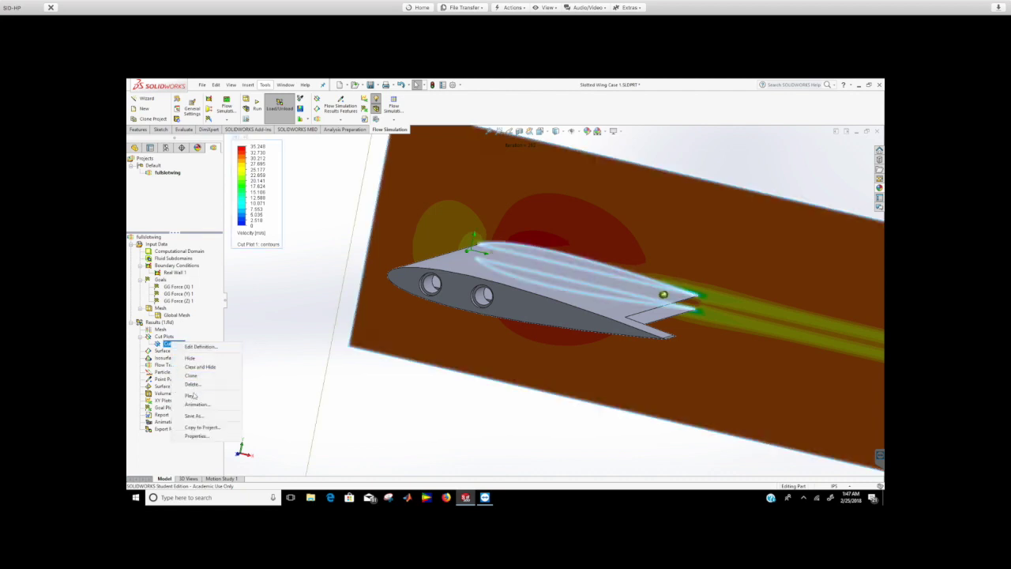
pyautogui.click(189, 395)
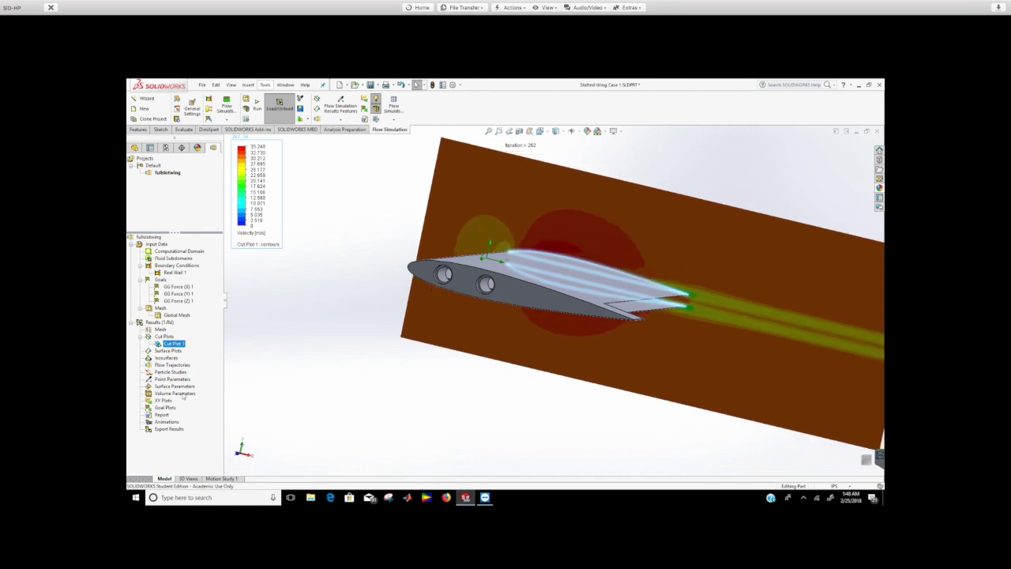
pyautogui.rightClick(174, 344)
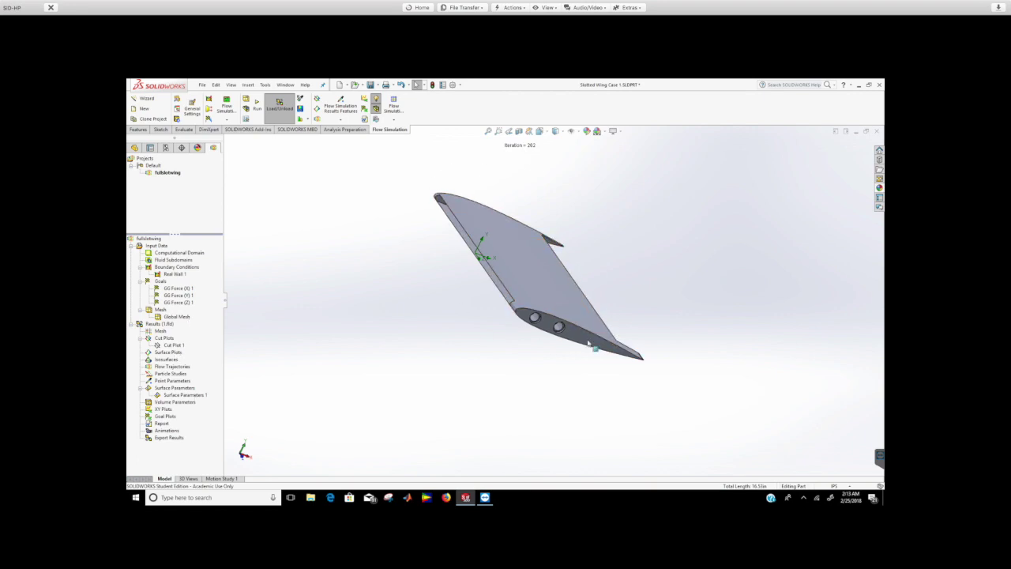
pyautogui.rightClick(168, 358)
# Insert Surface Plot 1 with Pressure contours applied to all wing faces.
pyautogui.click(180, 359)
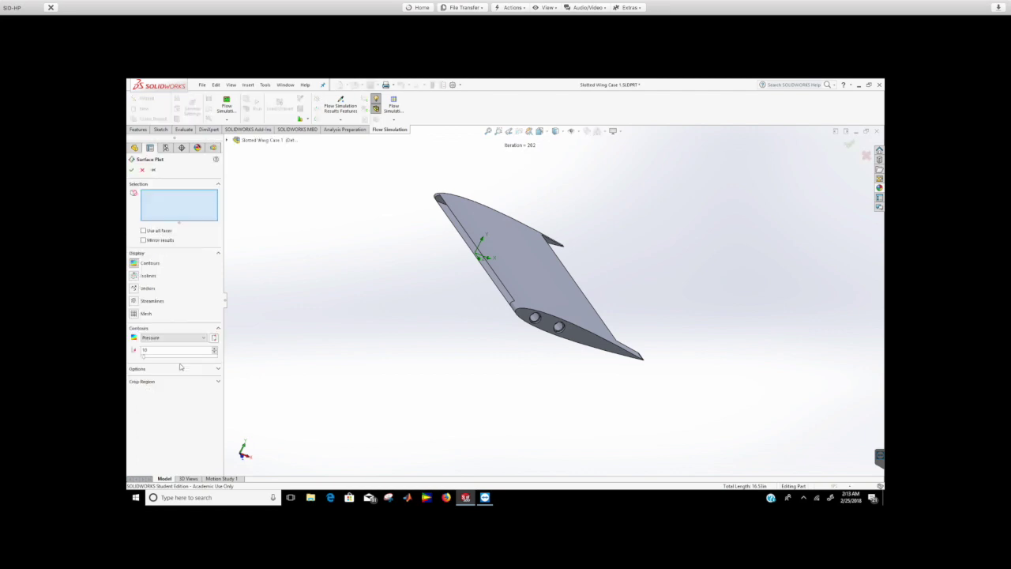
pyautogui.click(143, 231)
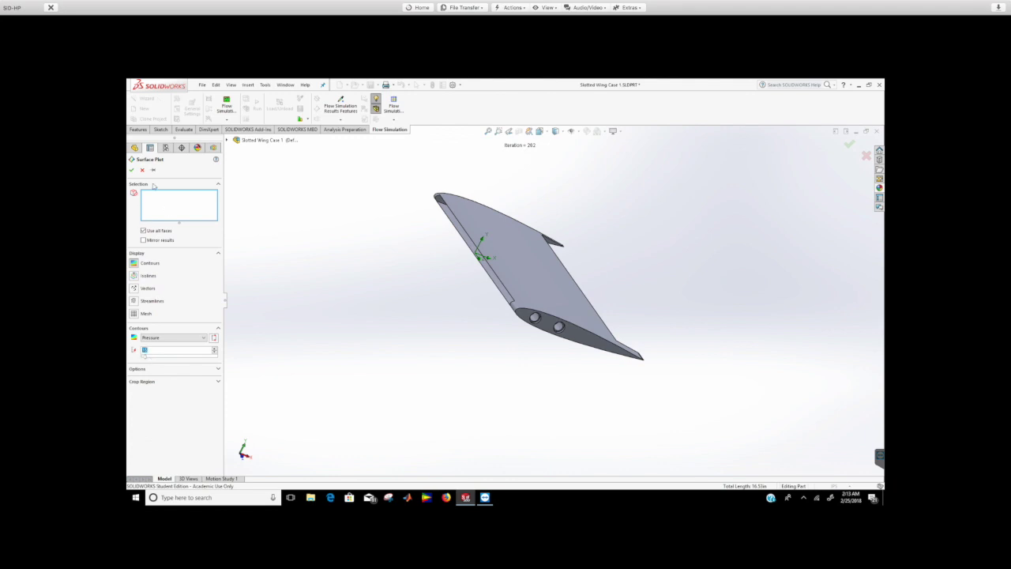
pyautogui.click(132, 170)
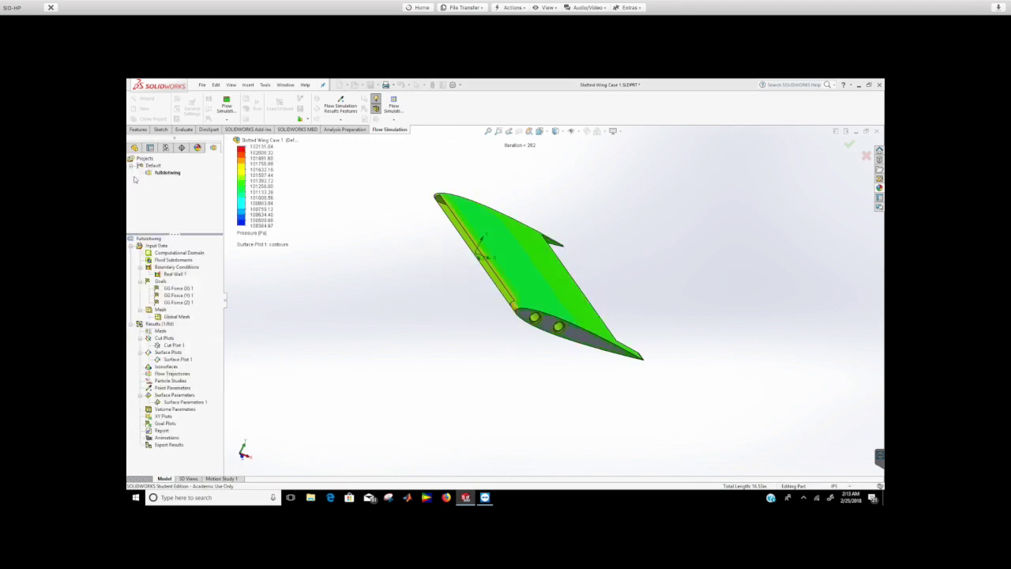
pyautogui.moveTo(595, 219); pyautogui.dragTo(559, 236, button='middle')
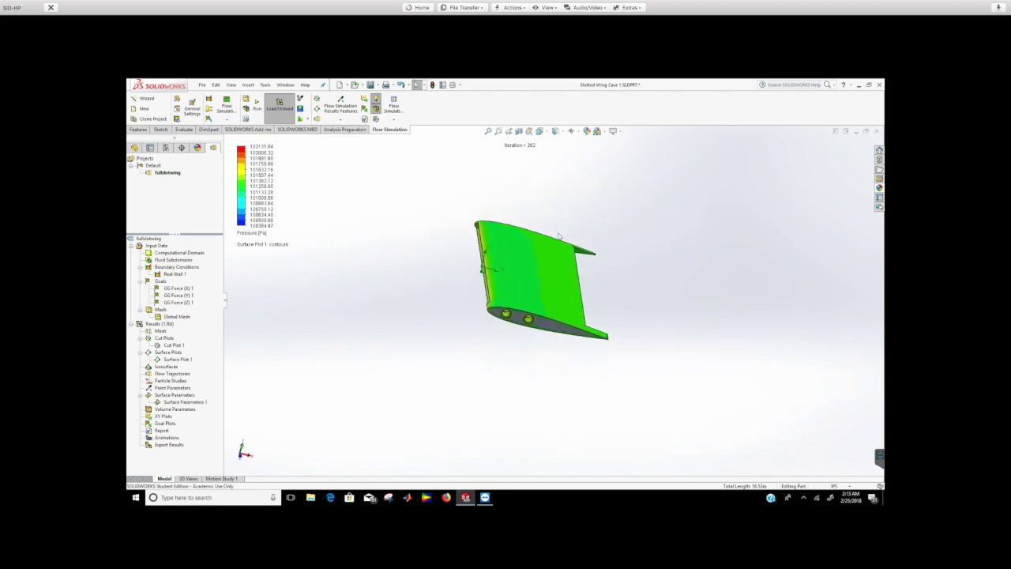
# Set the pressure legend to 40 levels spanning 101188.97–101730.04 Pa and apply it.
pyautogui.doubleClick(257, 190)
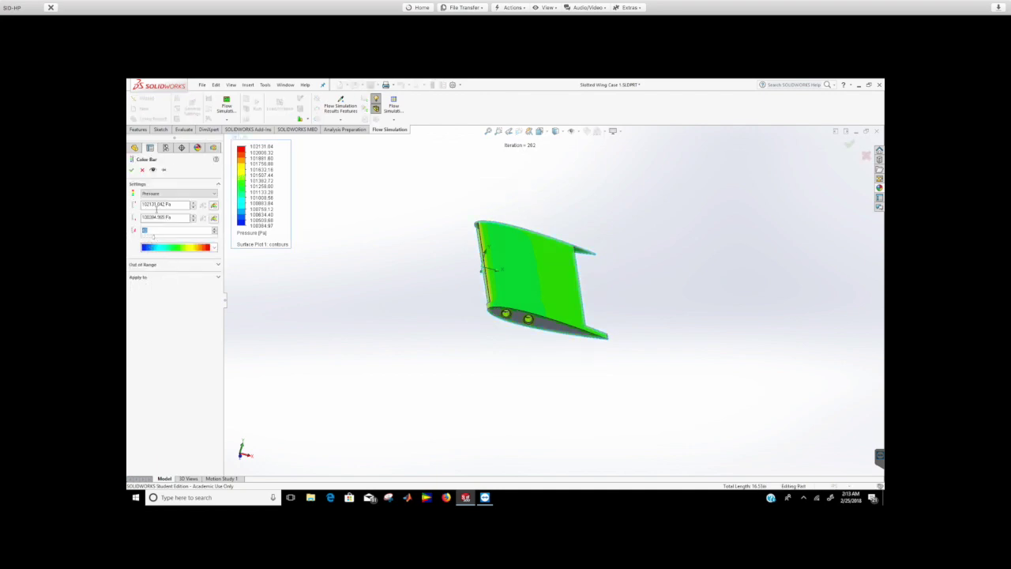
pyautogui.write('40')
pyautogui.click(151, 216)
pyautogui.click(161, 205)
pyautogui.click(152, 169)
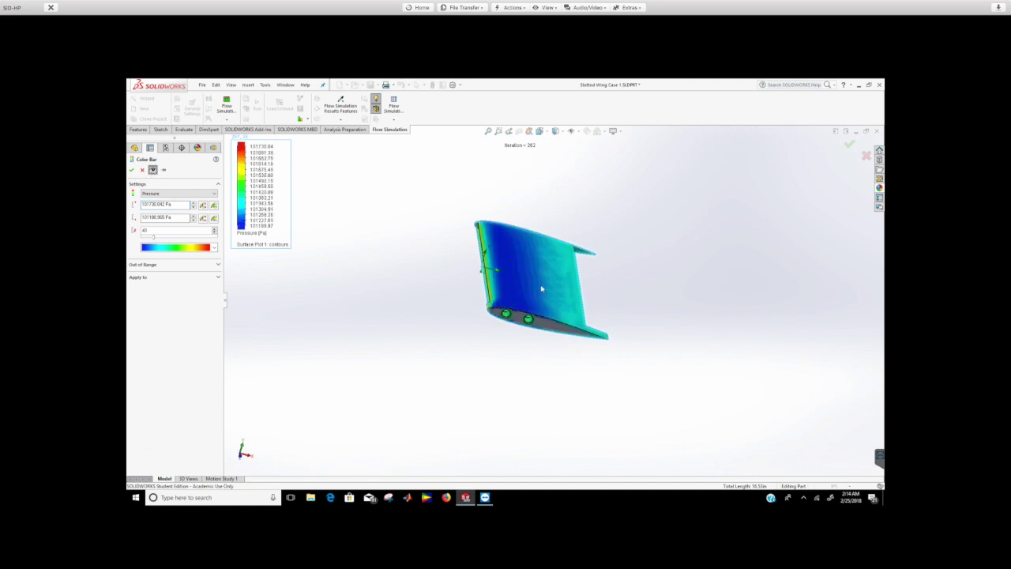
pyautogui.scroll(-5, 539, 284)
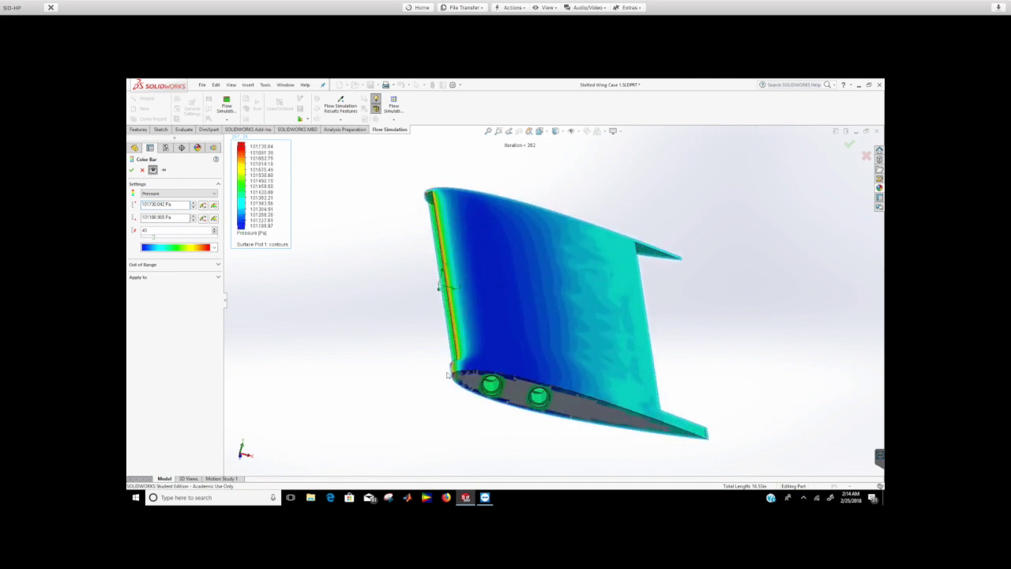
pyautogui.moveTo(454, 353); pyautogui.dragTo(430, 387, button='middle')
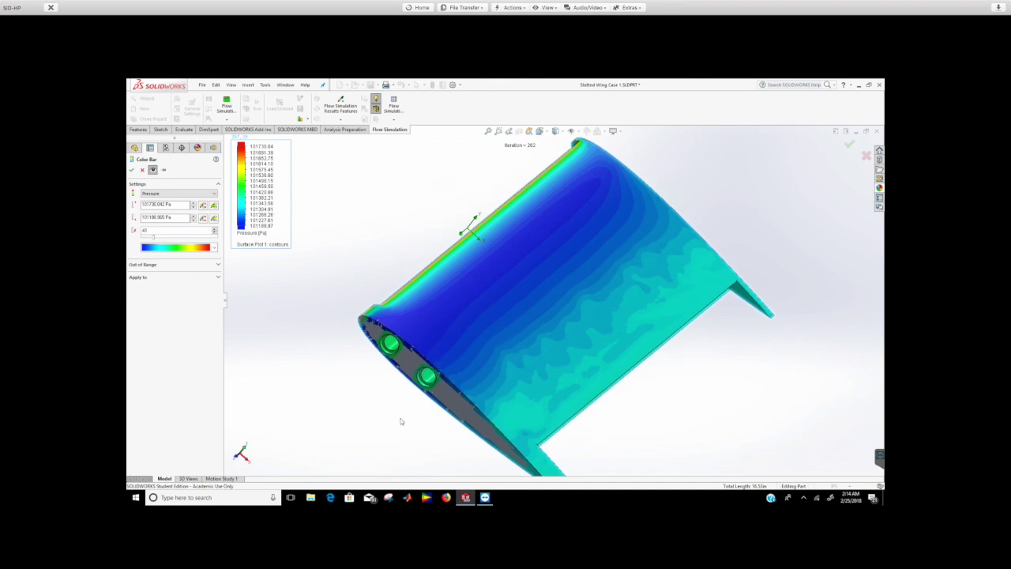
pyautogui.moveTo(416, 412); pyautogui.dragTo(435, 272, button='middle')
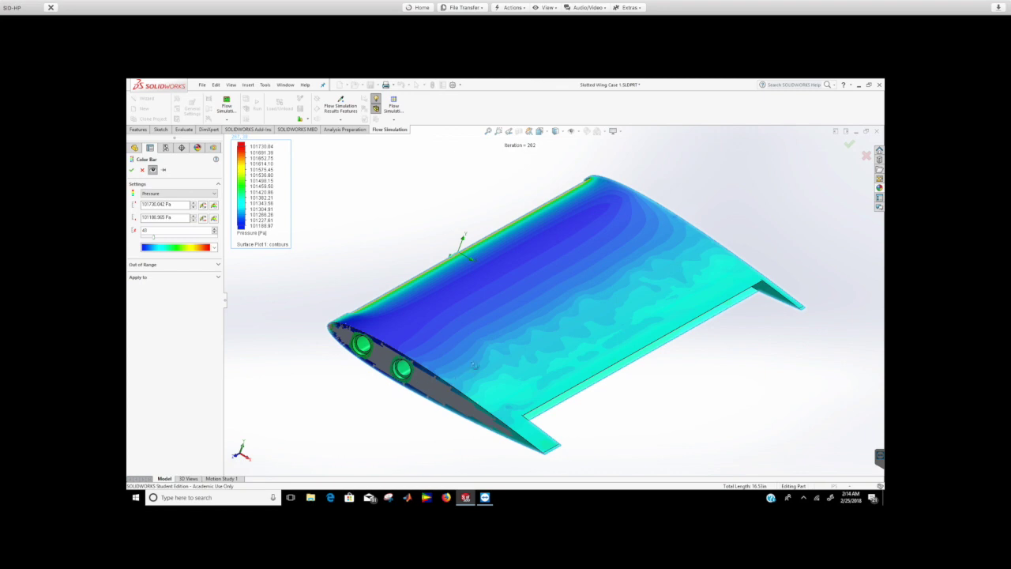
pyautogui.moveTo(475, 366); pyautogui.dragTo(476, 438, button='middle')
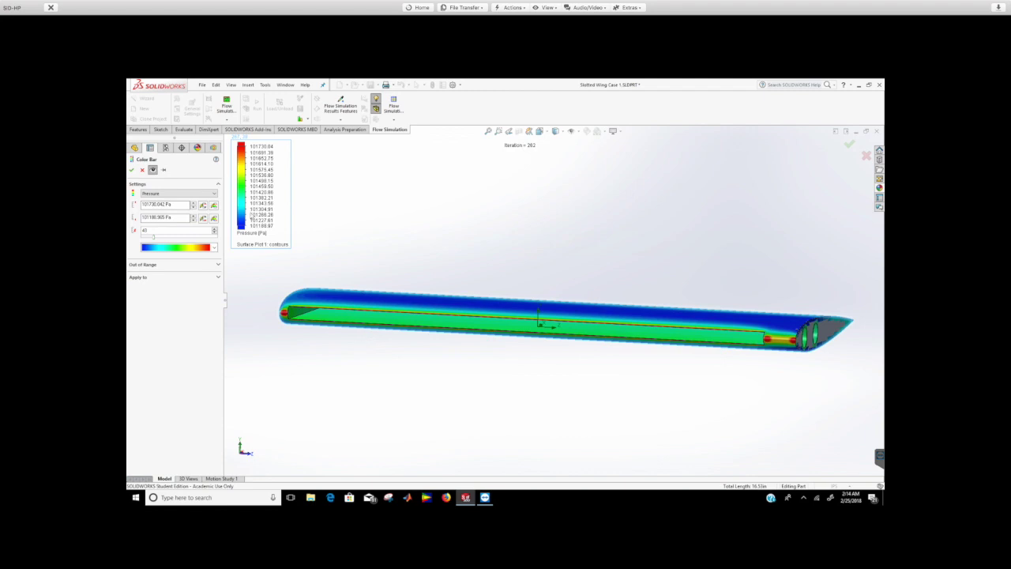
pyautogui.click(131, 170)
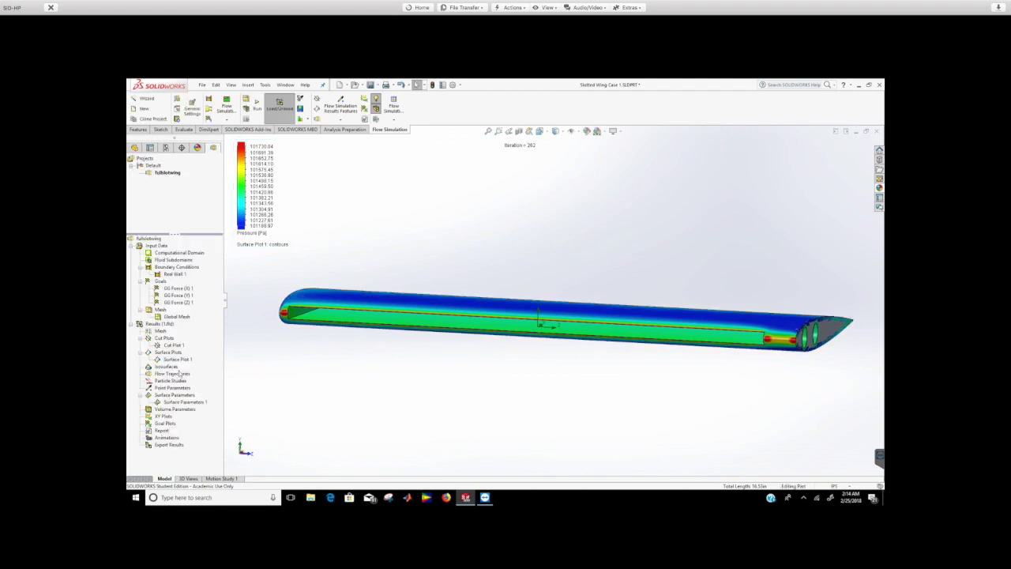
# Orbit the wing to an oblique view and start a new Flow Trajectories plot.
pyautogui.moveTo(787, 279); pyautogui.dragTo(730, 309, button='middle')
pyautogui.press('f')
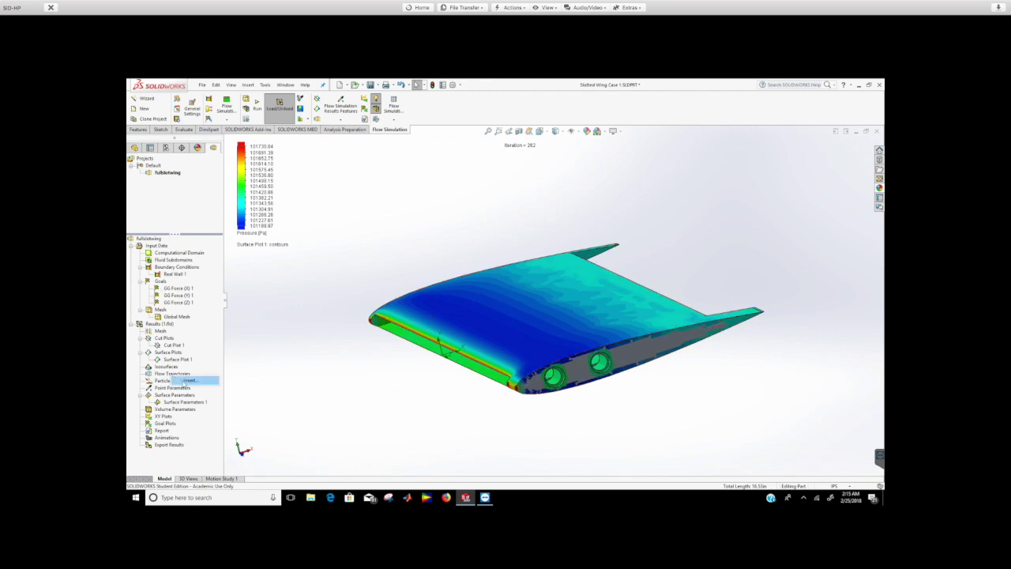
pyautogui.click(188, 380)
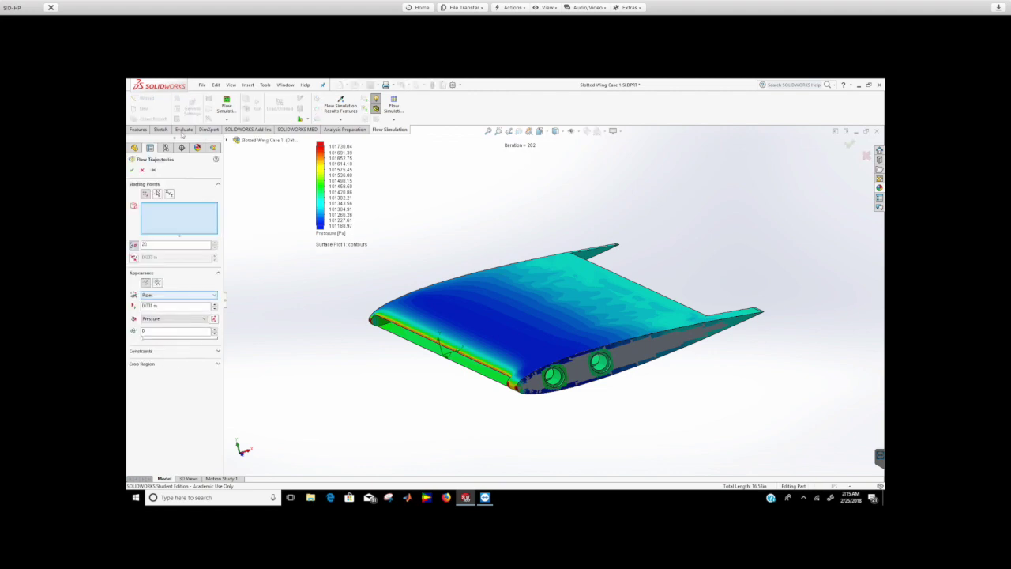
# Seed trajectories from Face<1> and Face<2>, colour them by Velocity, and generate the plot.
pyautogui.click(422, 335)
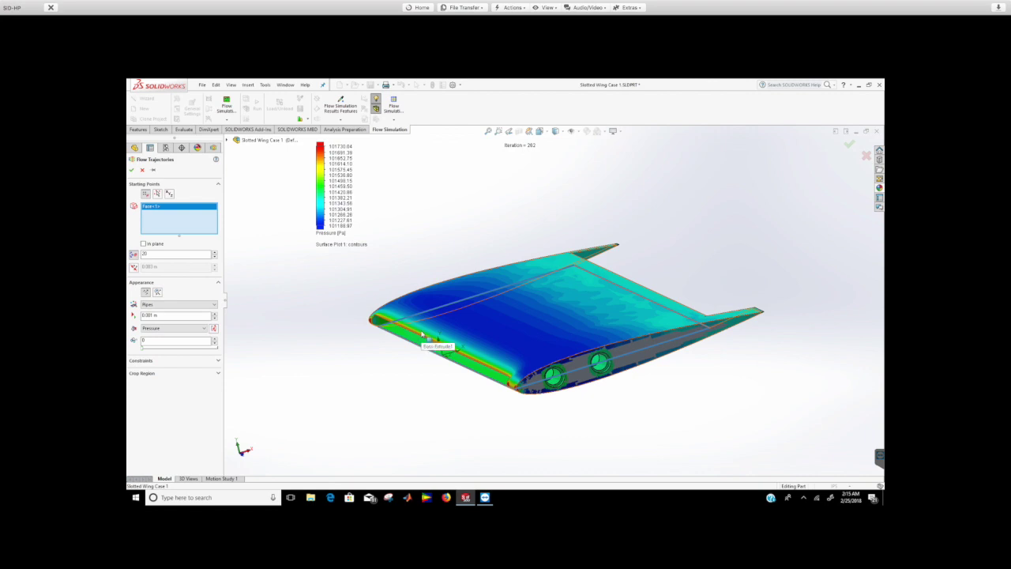
pyautogui.click(430, 344)
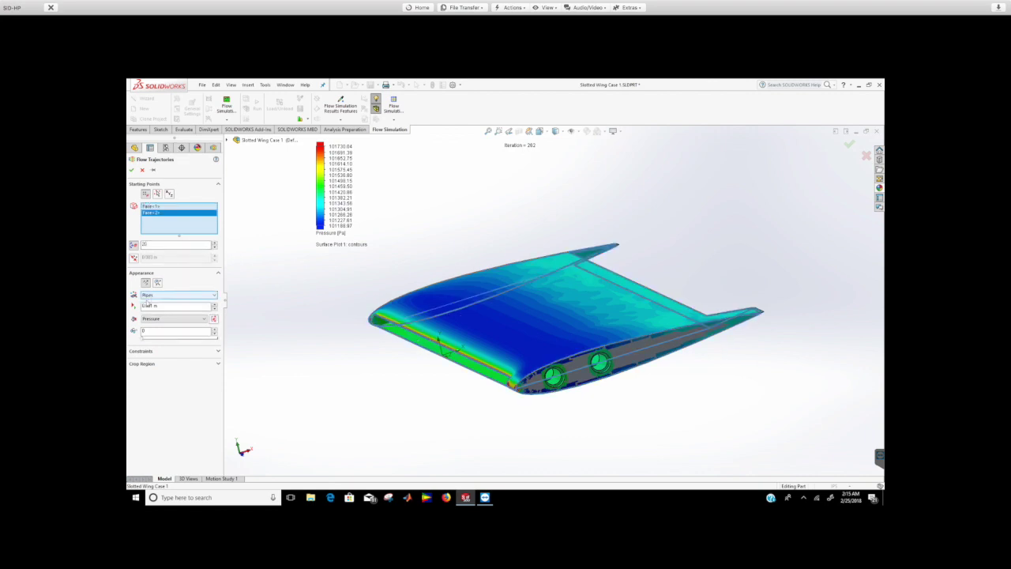
pyautogui.click(160, 320)
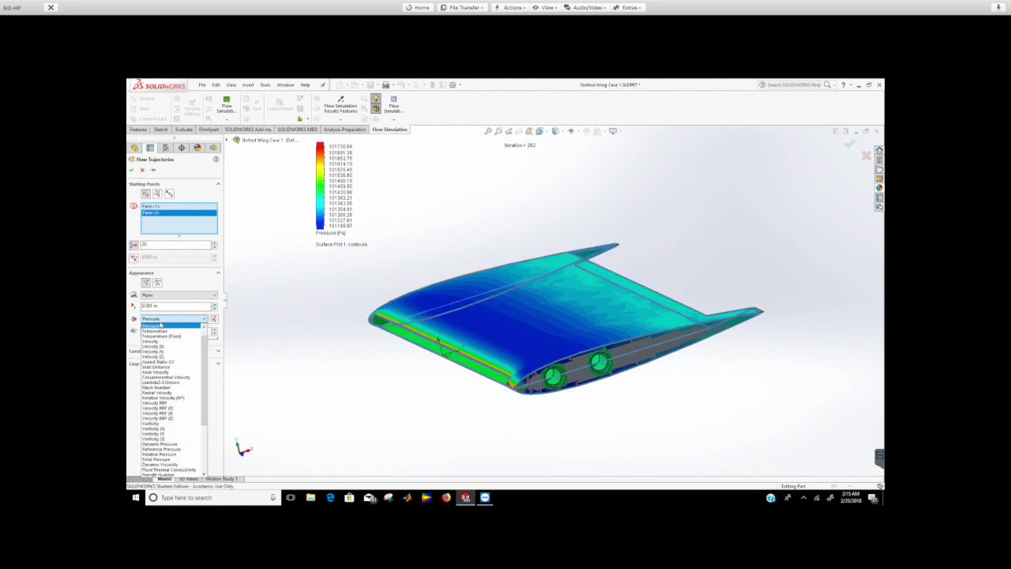
pyautogui.click(154, 340)
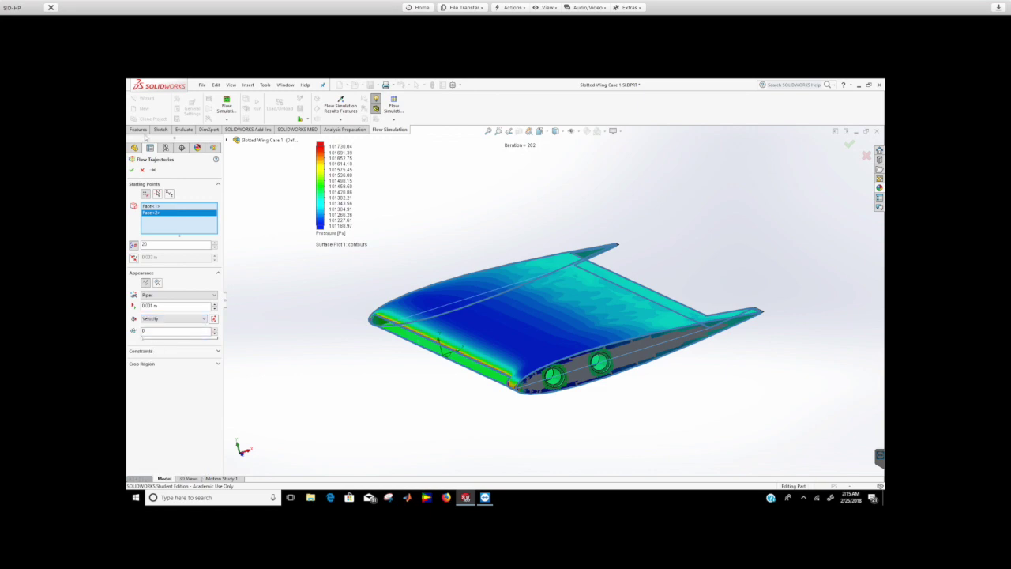
pyautogui.click(133, 170)
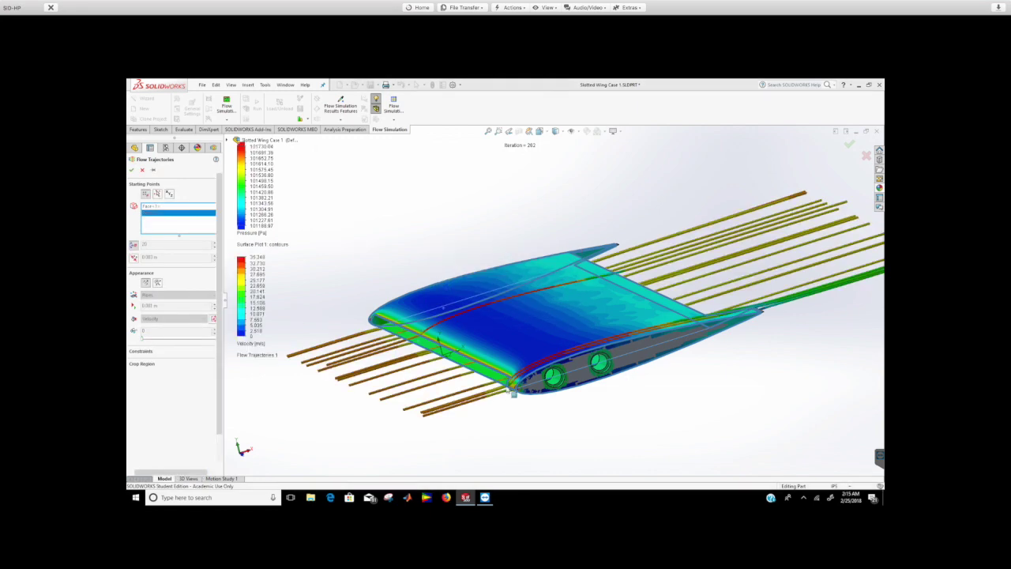
pyautogui.moveTo(435, 390); pyautogui.dragTo(448, 412, button='middle')
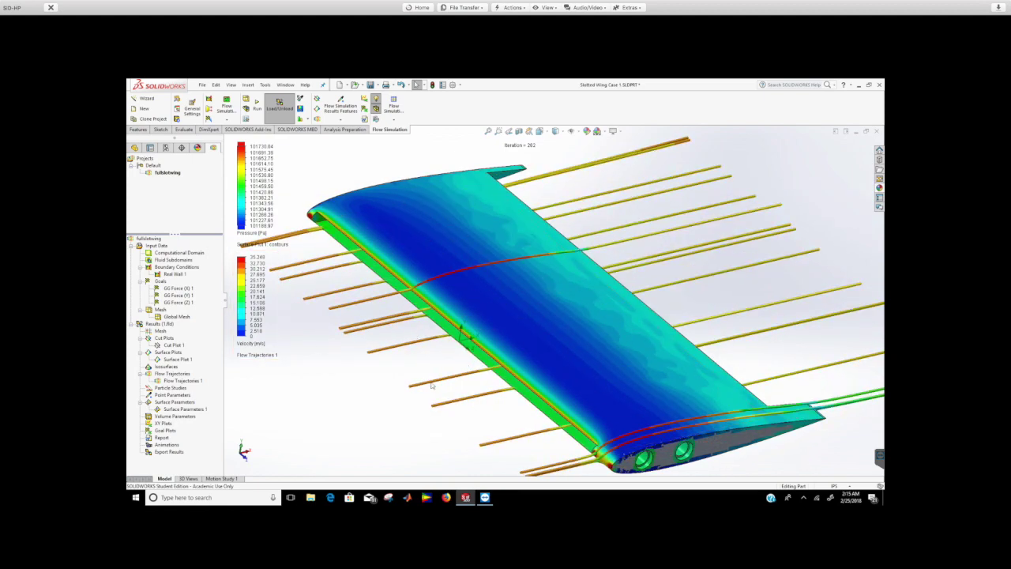
# Play Flow Trajectories 1 as an animation and rotate in to watch it pass the wing.
pyautogui.moveTo(433, 386); pyautogui.dragTo(605, 395, button='middle')
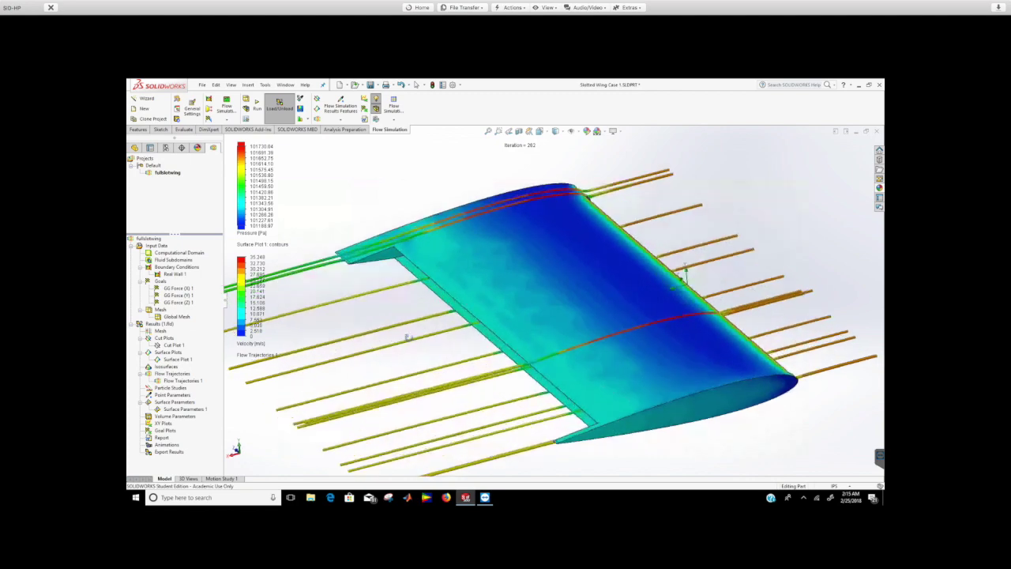
pyautogui.rightClick(189, 384)
pyautogui.click(210, 318)
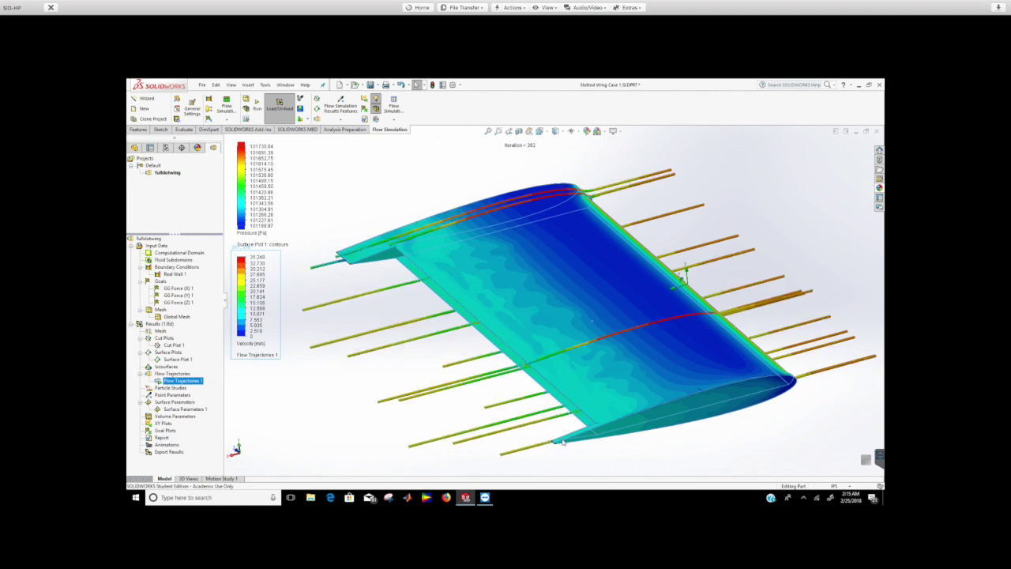
pyautogui.moveTo(637, 345); pyautogui.dragTo(591, 215, button='middle')
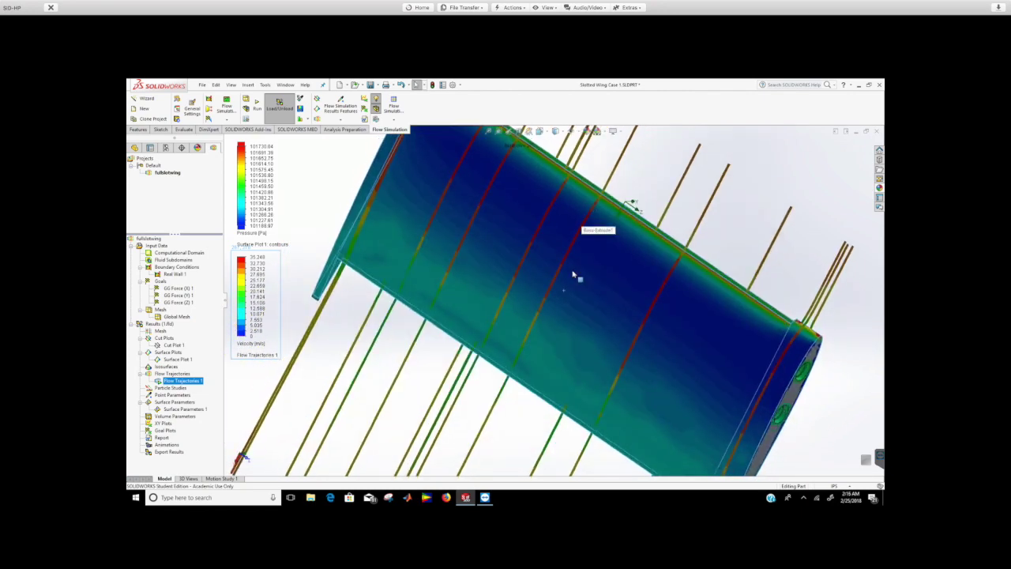
# Stop the Flow Trajectories 1 animation, then zoom to fit and orbit to view from above.
pyautogui.rightClick(176, 382)
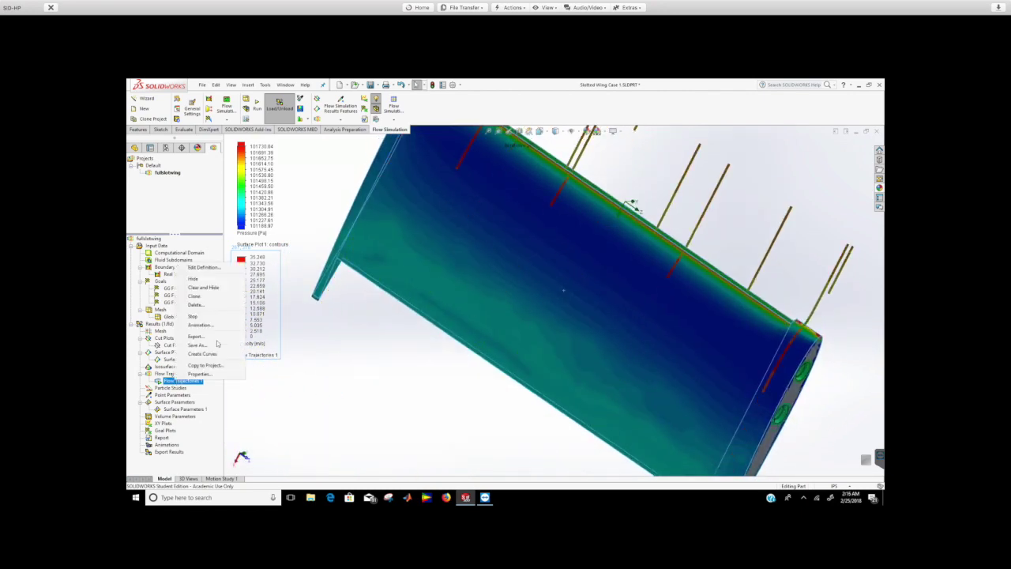
pyautogui.click(210, 317)
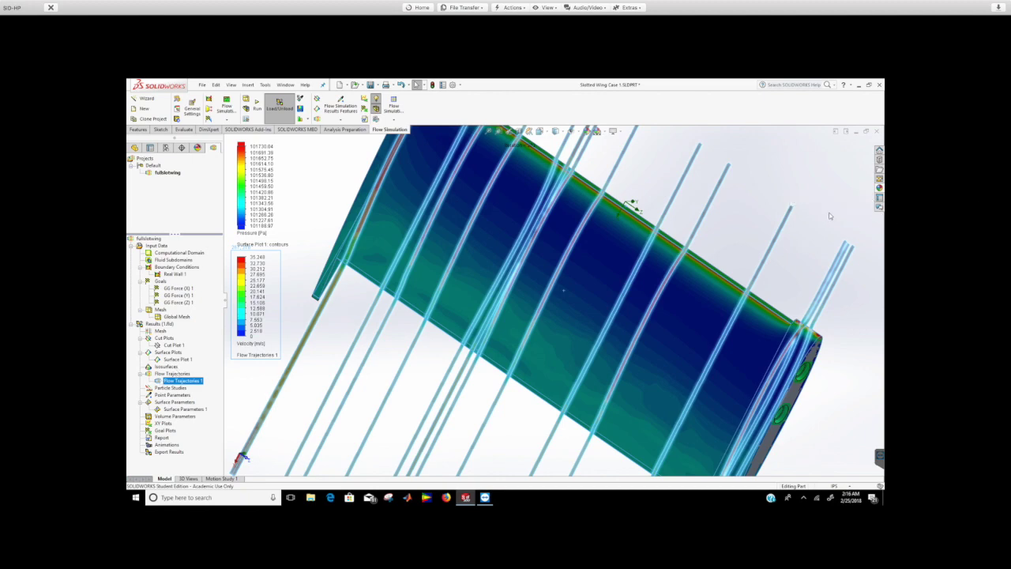
pyautogui.moveTo(563, 290); pyautogui.dragTo(649, 254, button='middle')
pyautogui.click(487, 131)
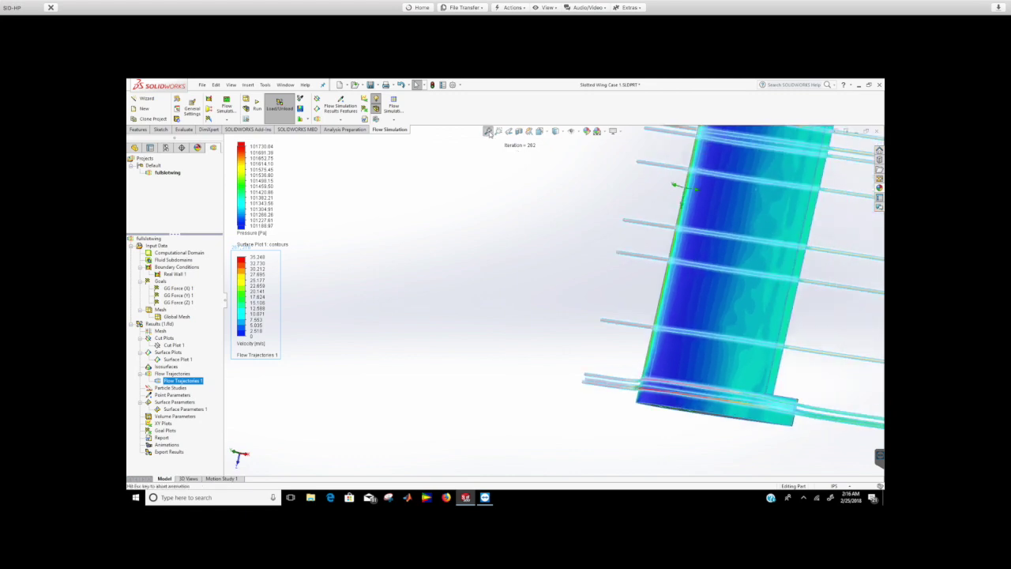
pyautogui.moveTo(665, 443); pyautogui.dragTo(719, 273, button='middle')
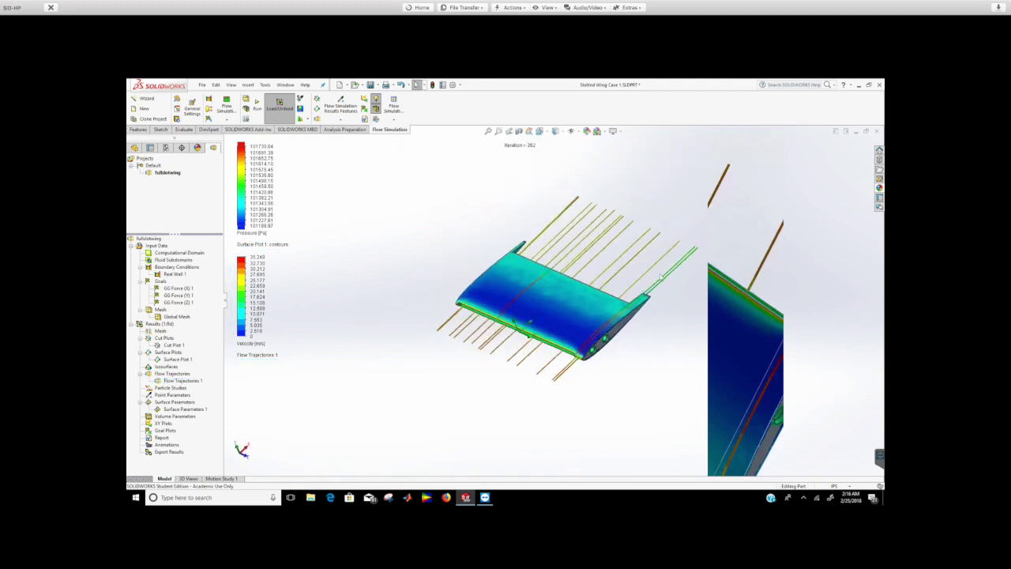
# Apply the Plain White scene to the view, then zoom and orbit to a flatter oblique angle.
pyautogui.click(614, 131)
pyautogui.click(610, 132)
pyautogui.click(610, 132)
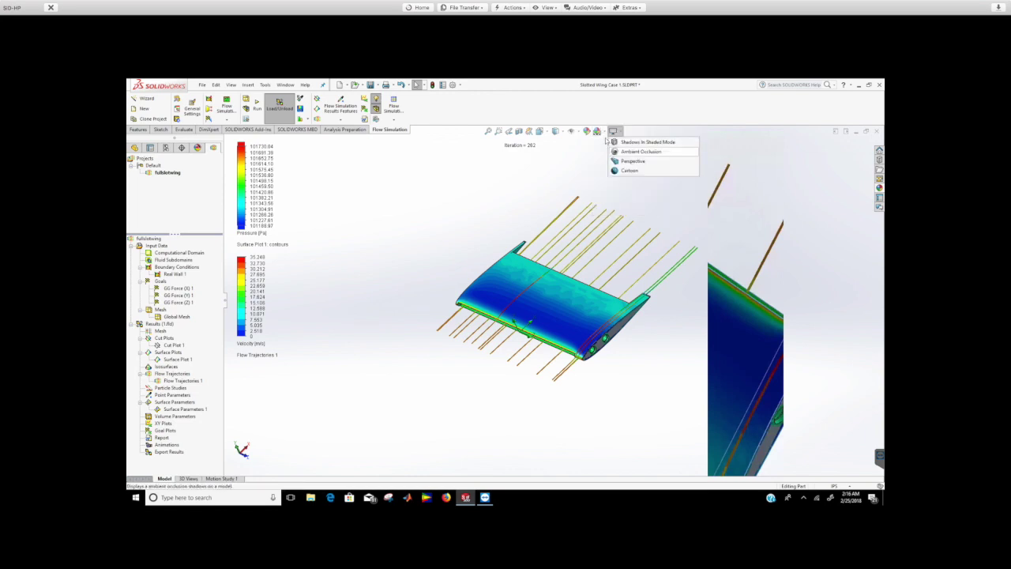
pyautogui.click(597, 131)
pyautogui.click(604, 151)
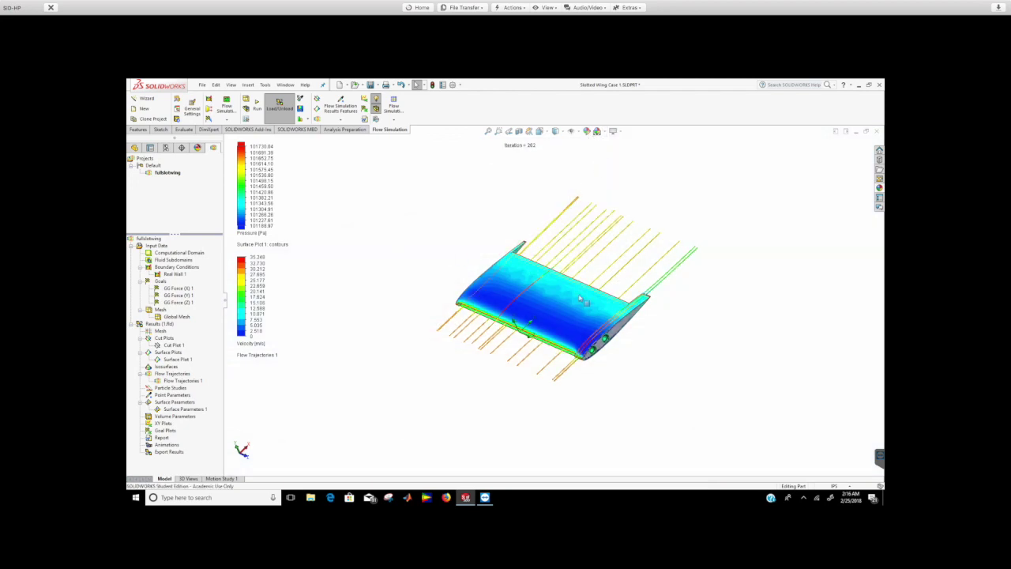
pyautogui.scroll(-2, 578, 300)
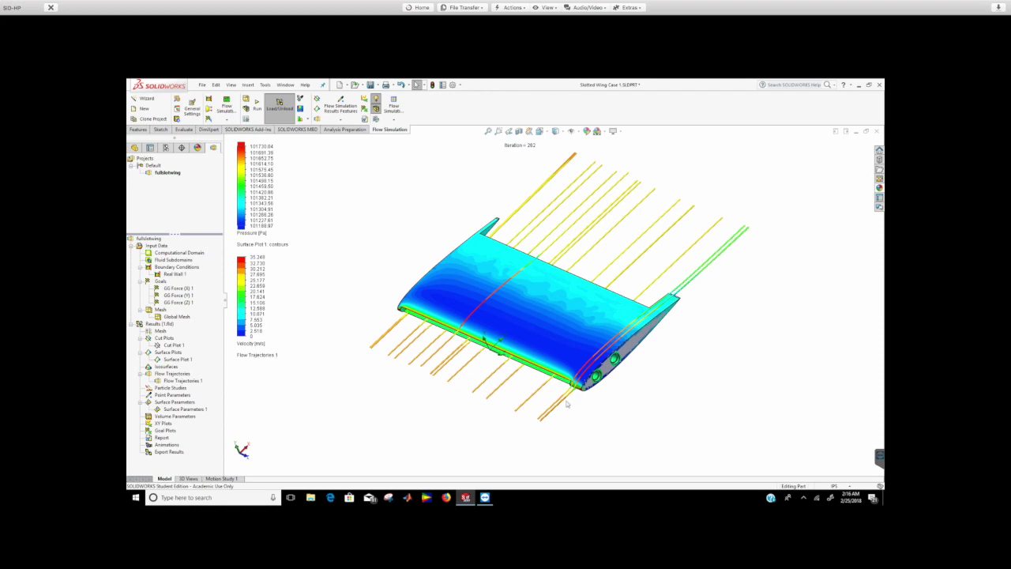
pyautogui.moveTo(478, 410)
pyautogui.mouseDown(button='middle')
pyautogui.moveTo(479, 384)
pyautogui.moveTo(483, 398)
pyautogui.mouseUp(button='middle')
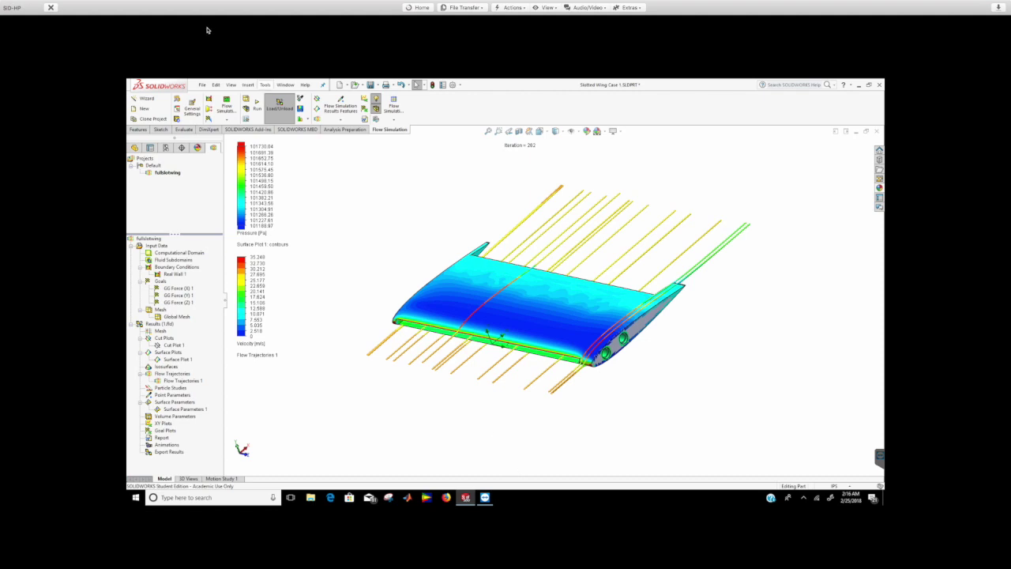
pyautogui.moveTo(209, 4)
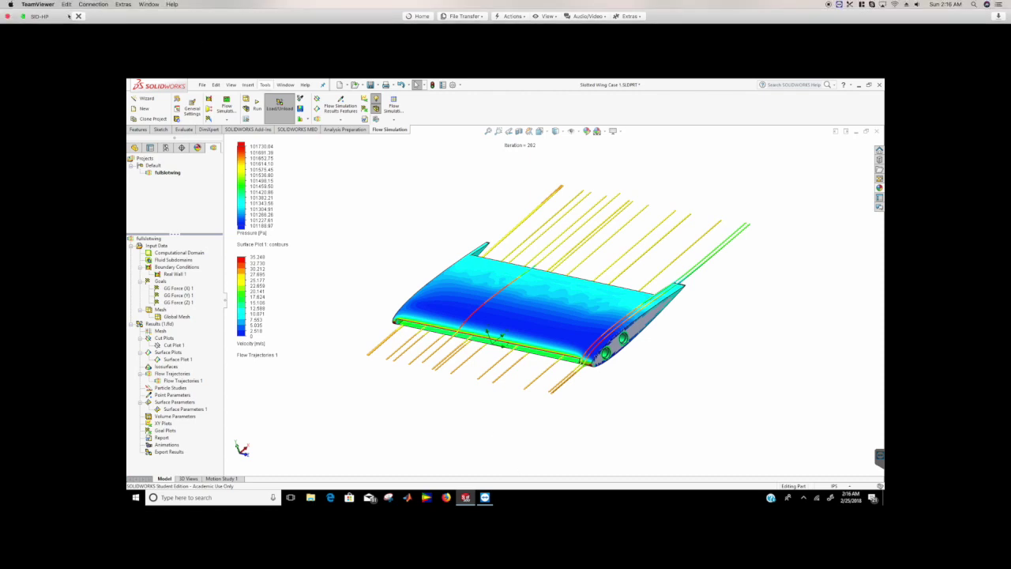